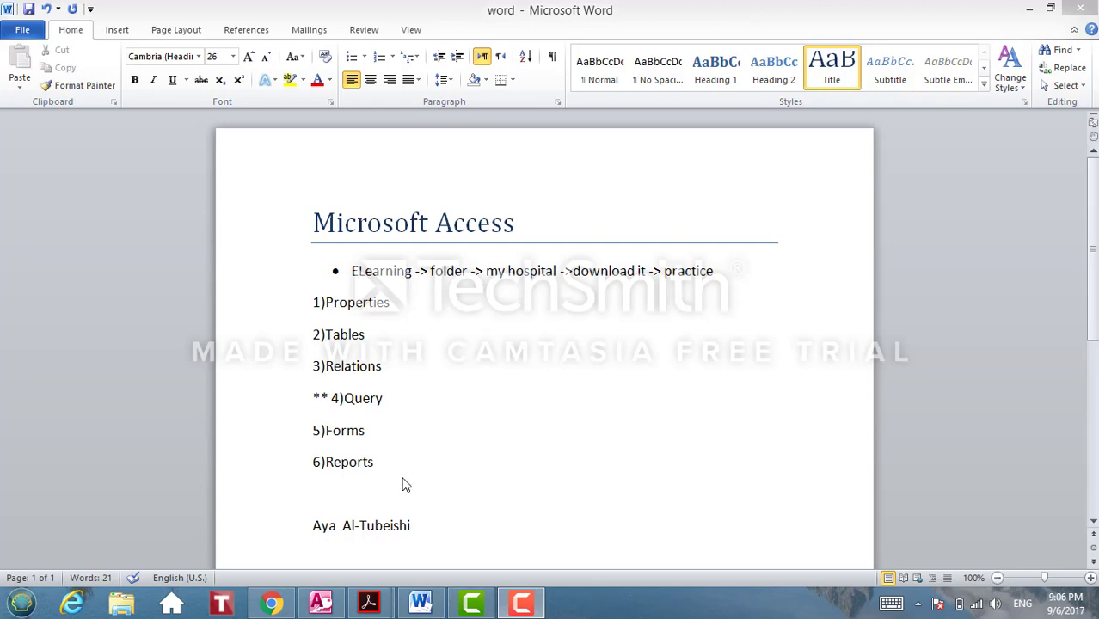
Step: Switch to the MyHospital database in Access and list all Access objects in the navigation pane
{"action": "mouse_move", "coordinate": [333, 608]}
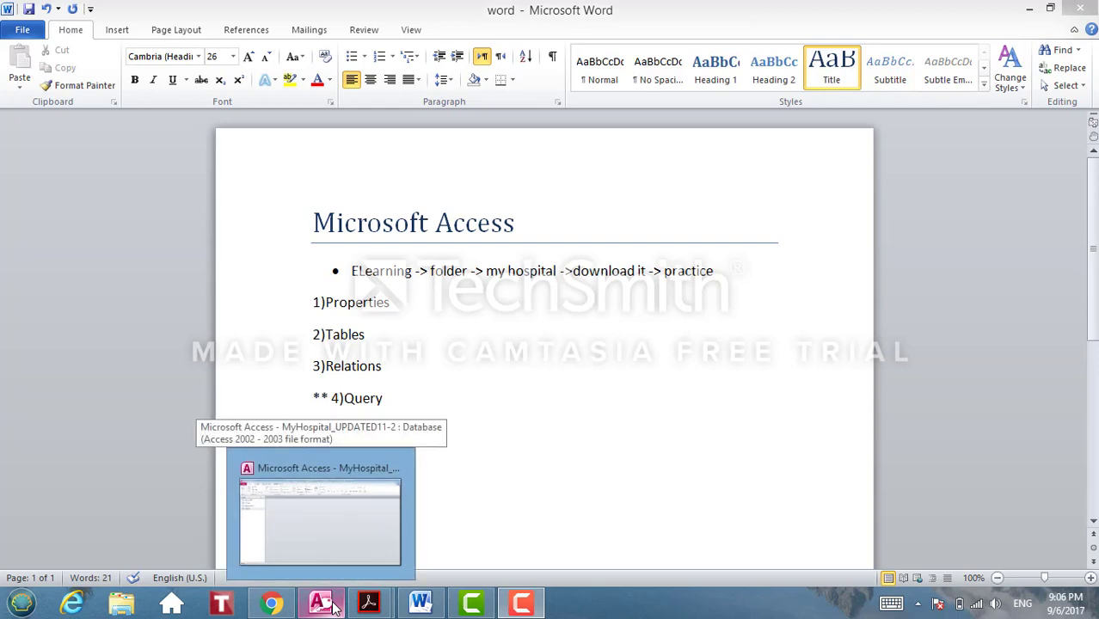
{"action": "left_click", "coordinate": [334, 607]}
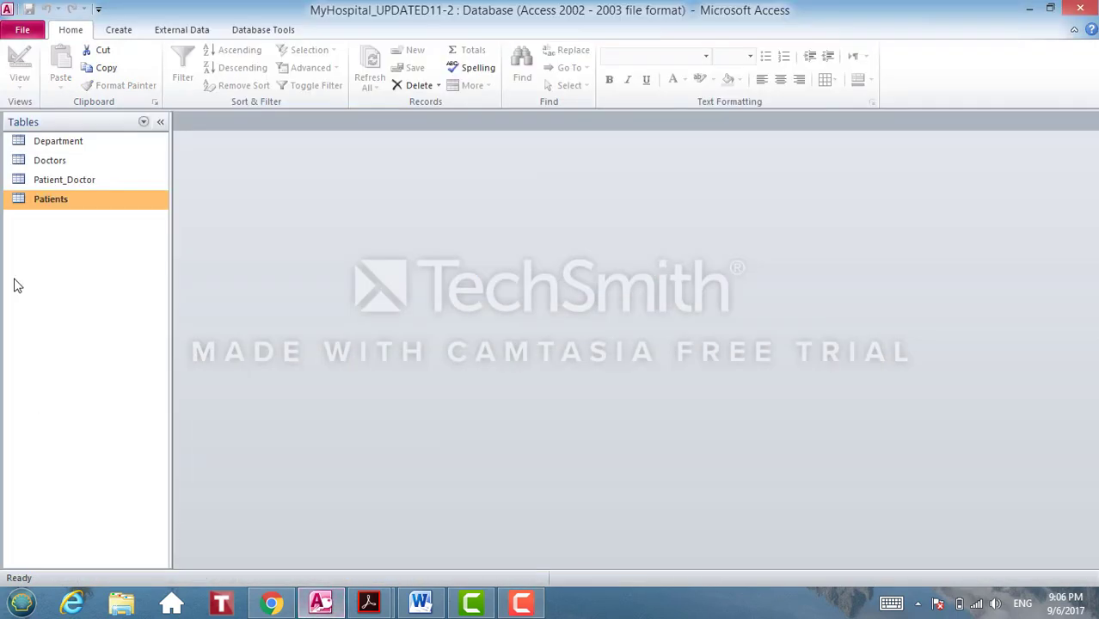
{"action": "left_click", "coordinate": [95, 121]}
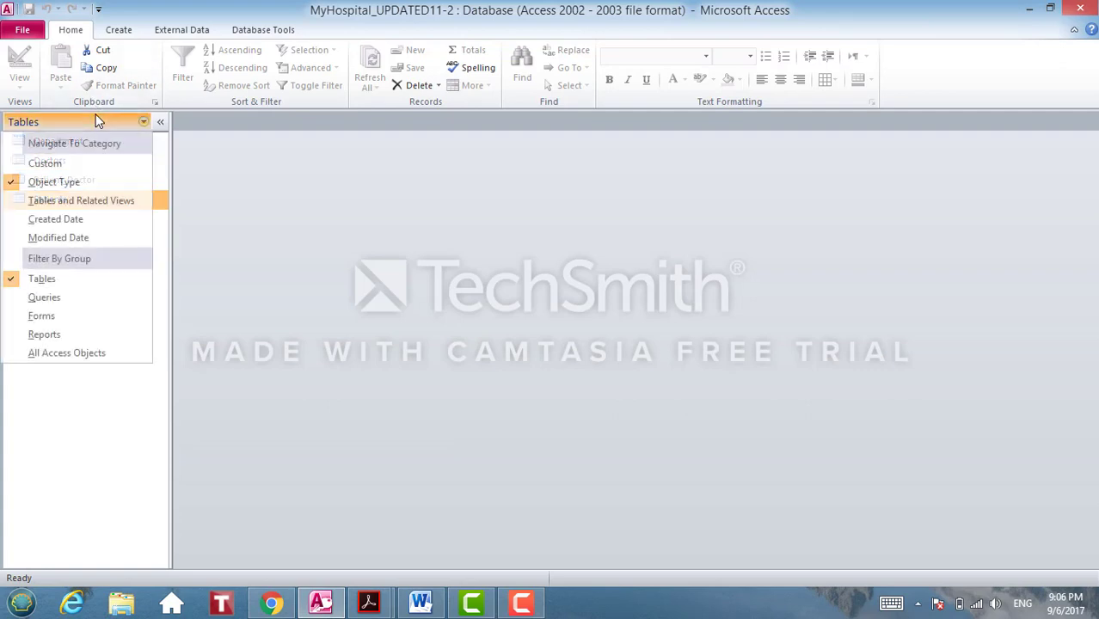
{"action": "left_click", "coordinate": [45, 353]}
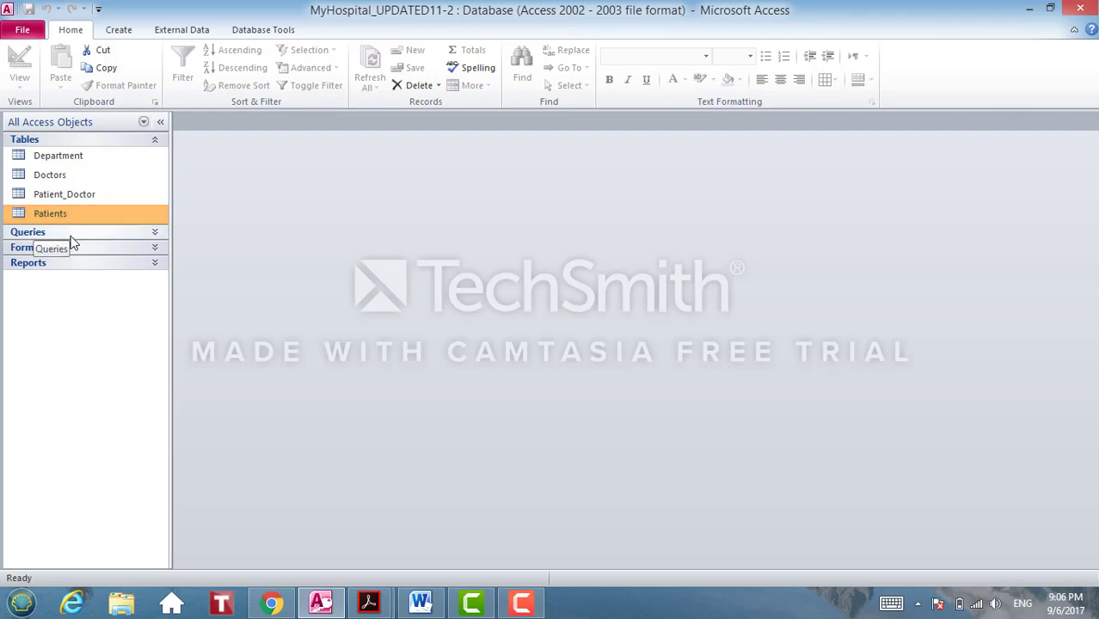
Step: Open the Doctors table in Datasheet View to look over its records
{"action": "left_click", "coordinate": [105, 177]}
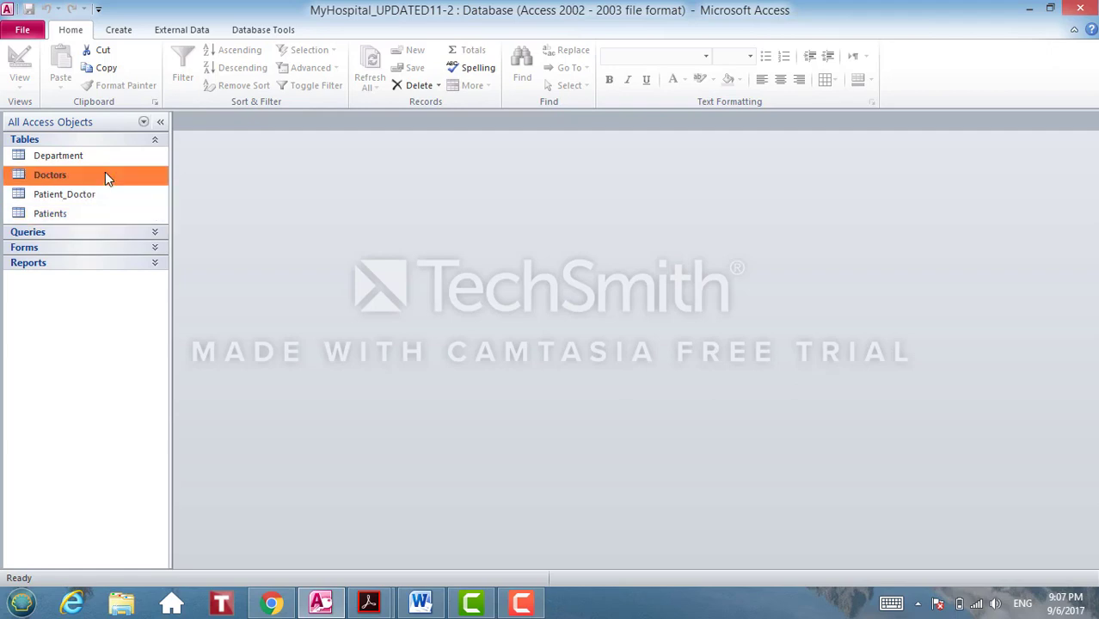
{"action": "right_click", "coordinate": [105, 176]}
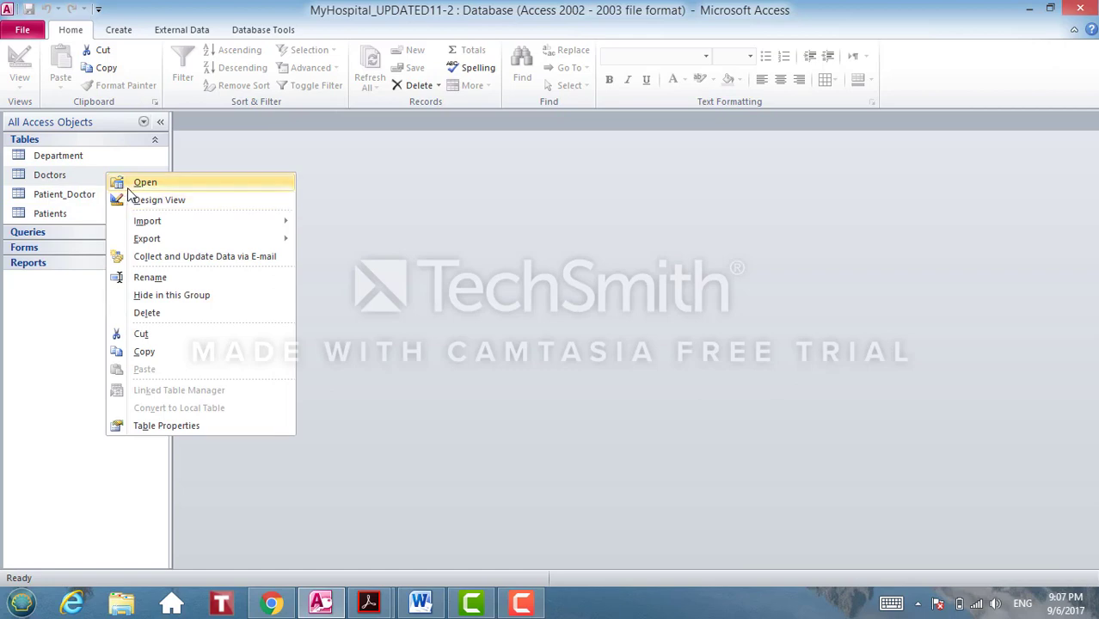
{"action": "left_click", "coordinate": [129, 187]}
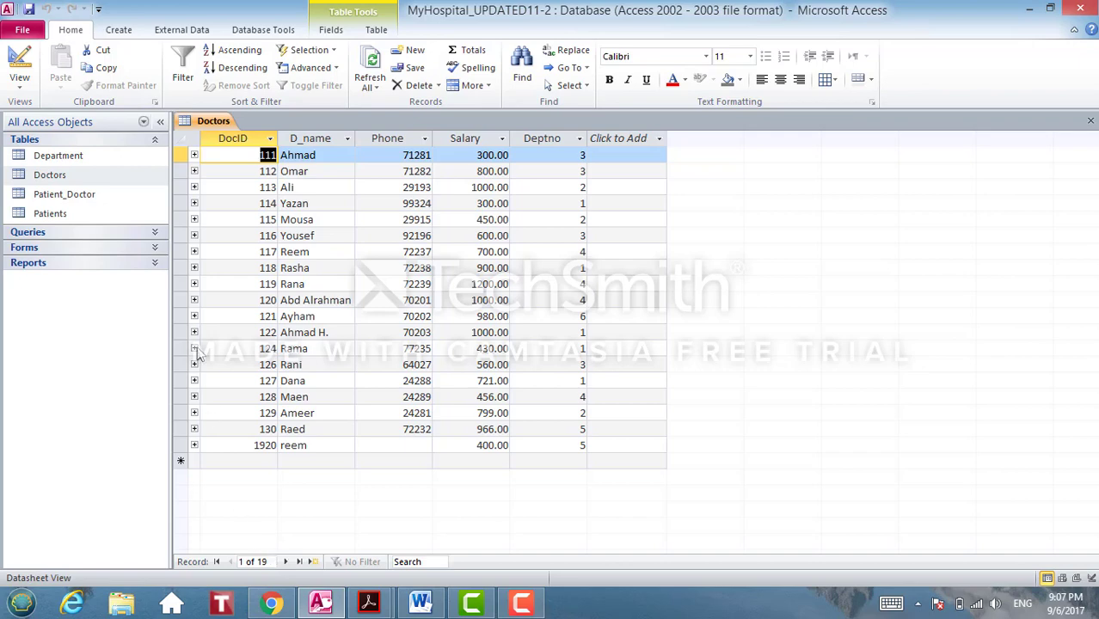
Step: Switch the Doctors table to Design View and select its DocID field
{"action": "right_click", "coordinate": [116, 179]}
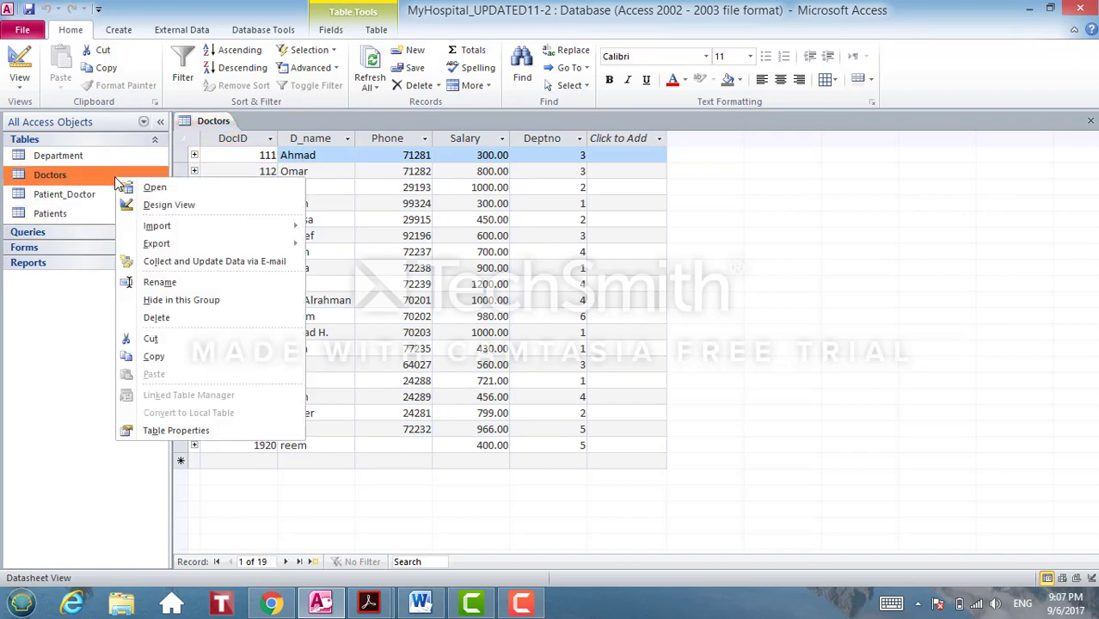
{"action": "left_click", "coordinate": [159, 204]}
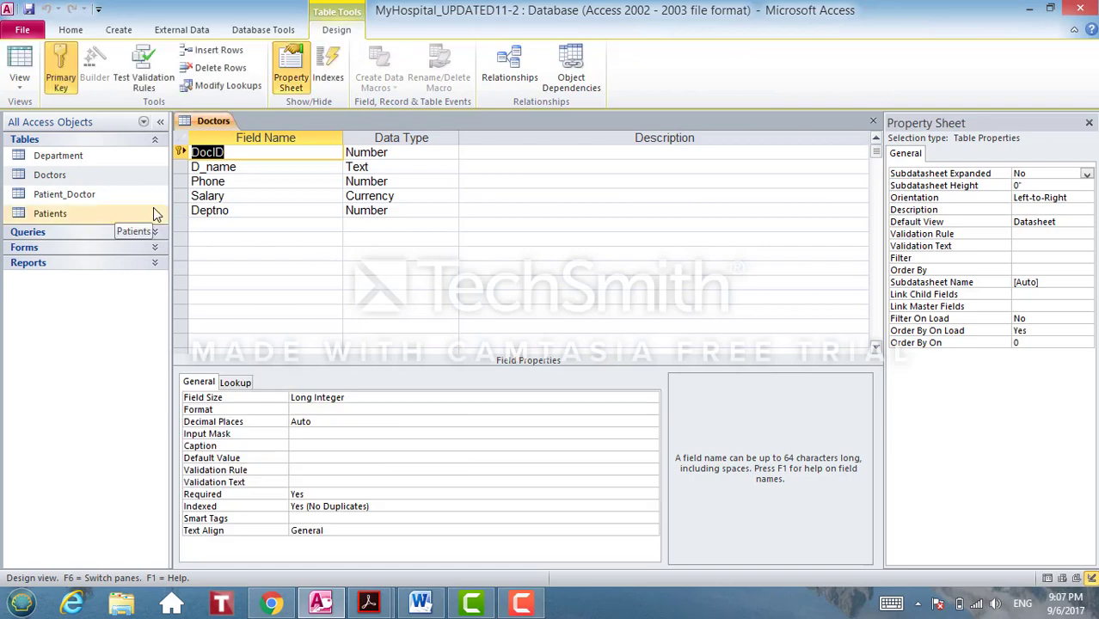
{"action": "left_click", "coordinate": [19, 87]}
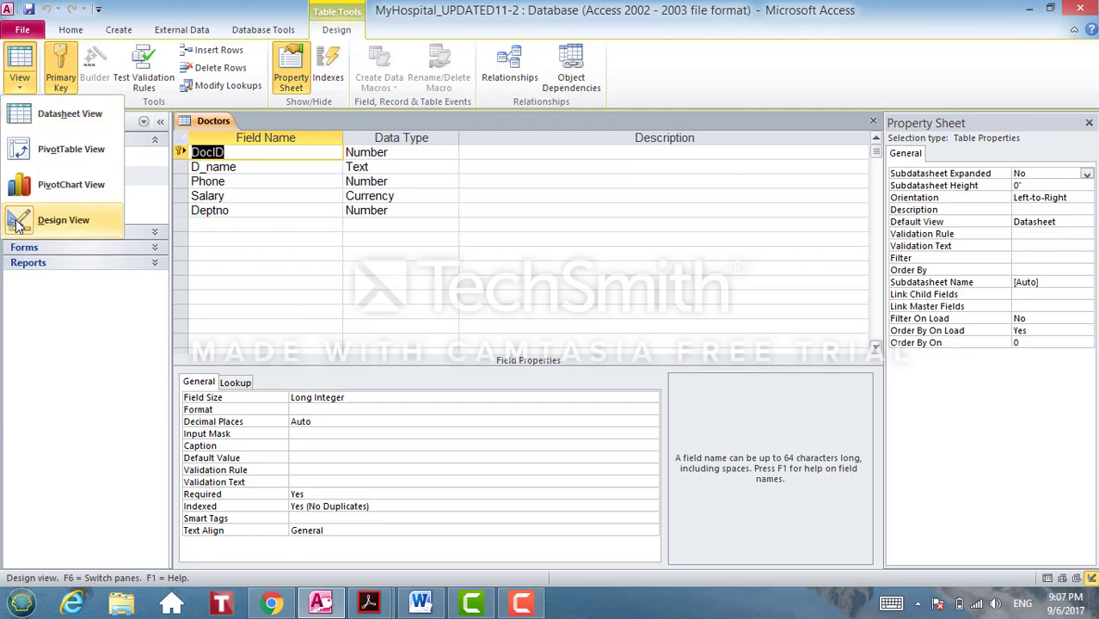
{"action": "left_click", "coordinate": [255, 150]}
{"action": "left_click", "coordinate": [255, 150]}
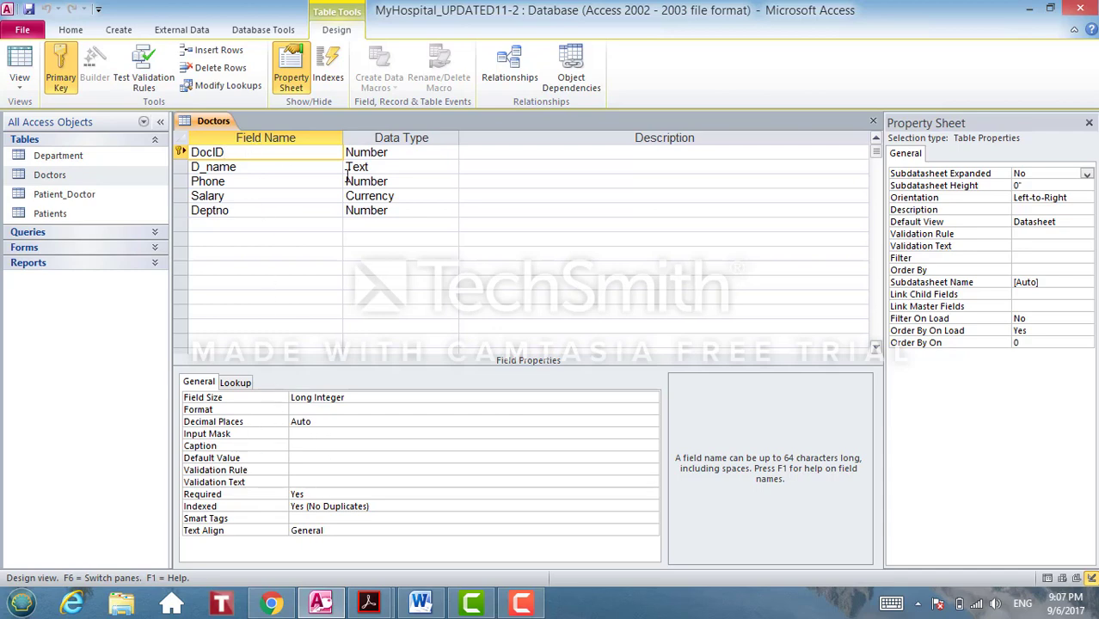
Step: Review the data types available for the DocID field and choose Number
{"action": "left_click", "coordinate": [390, 152]}
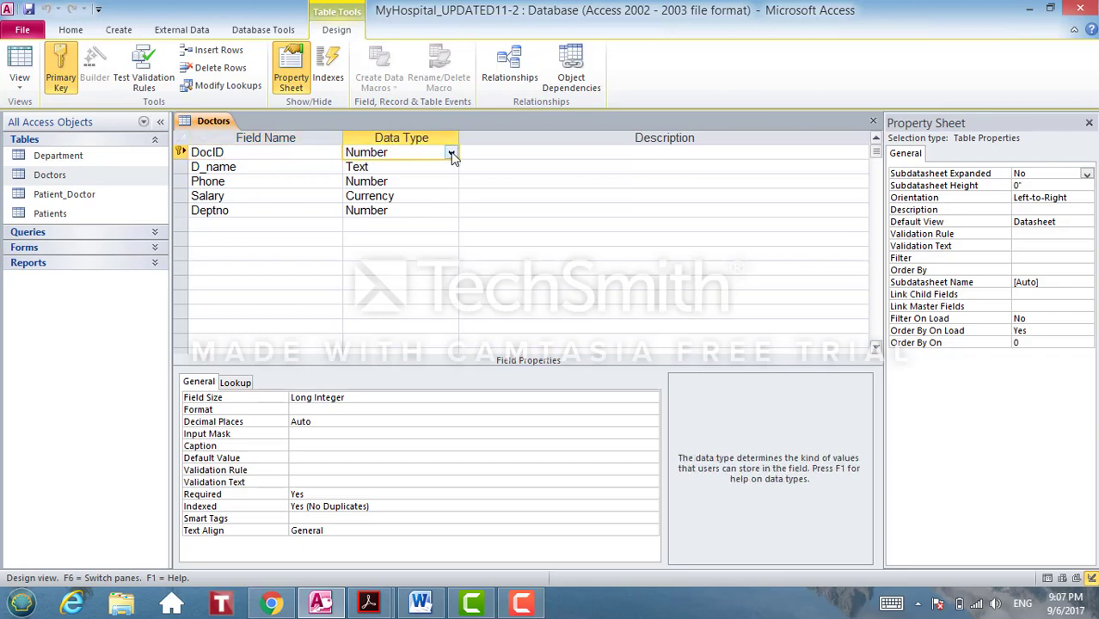
{"action": "left_click", "coordinate": [451, 153]}
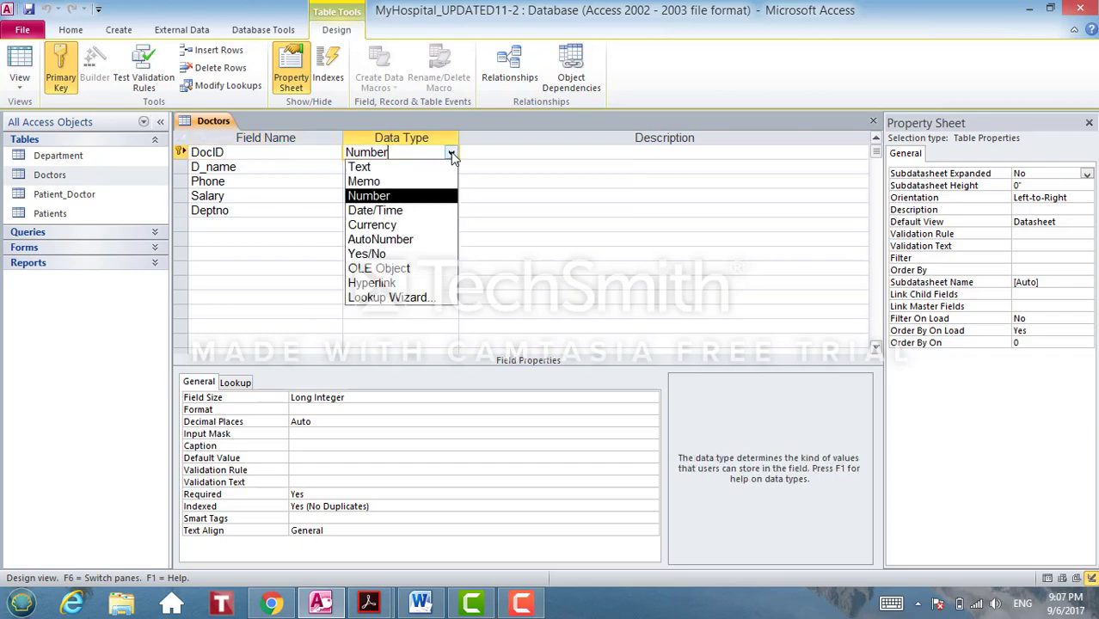
{"action": "left_click", "coordinate": [397, 203]}
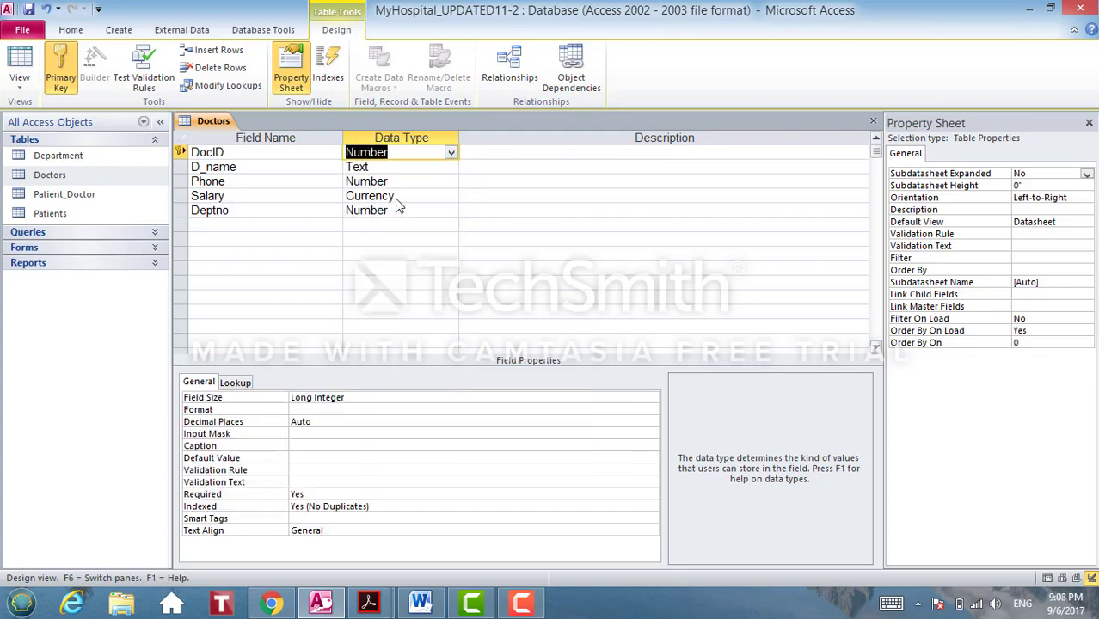
{"action": "left_click", "coordinate": [393, 153]}
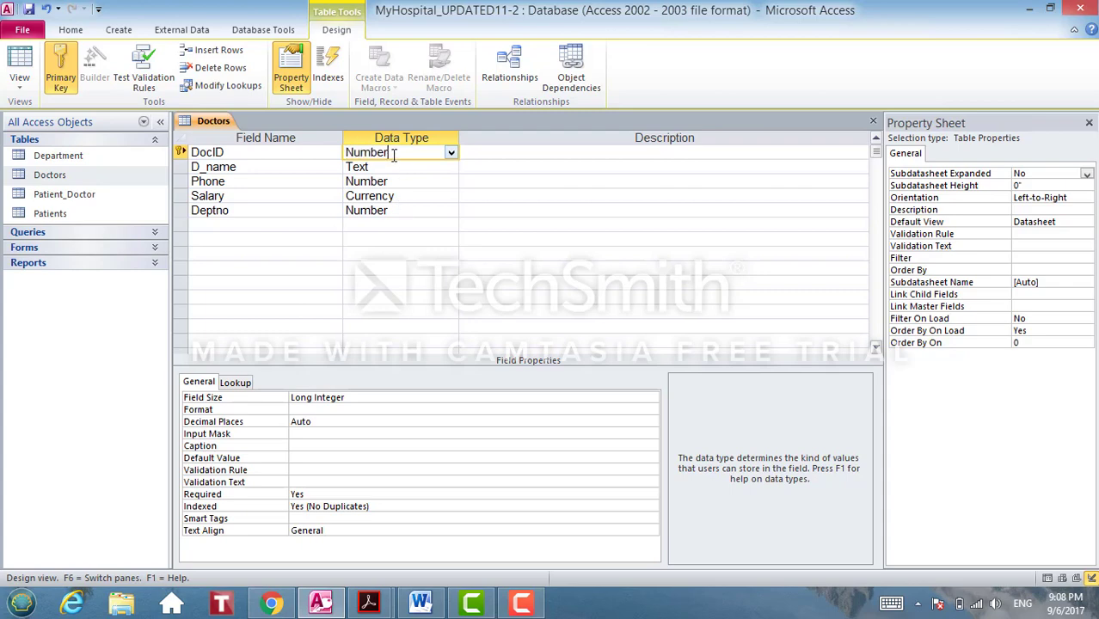
{"action": "key", "text": "super+c"}
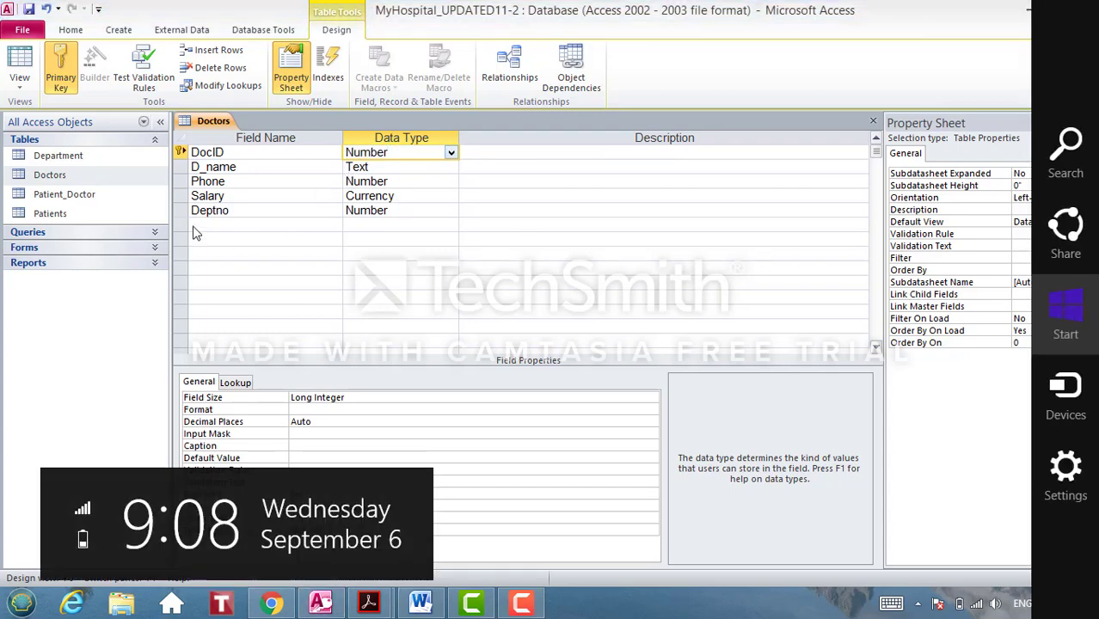
{"action": "left_click", "coordinate": [194, 150]}
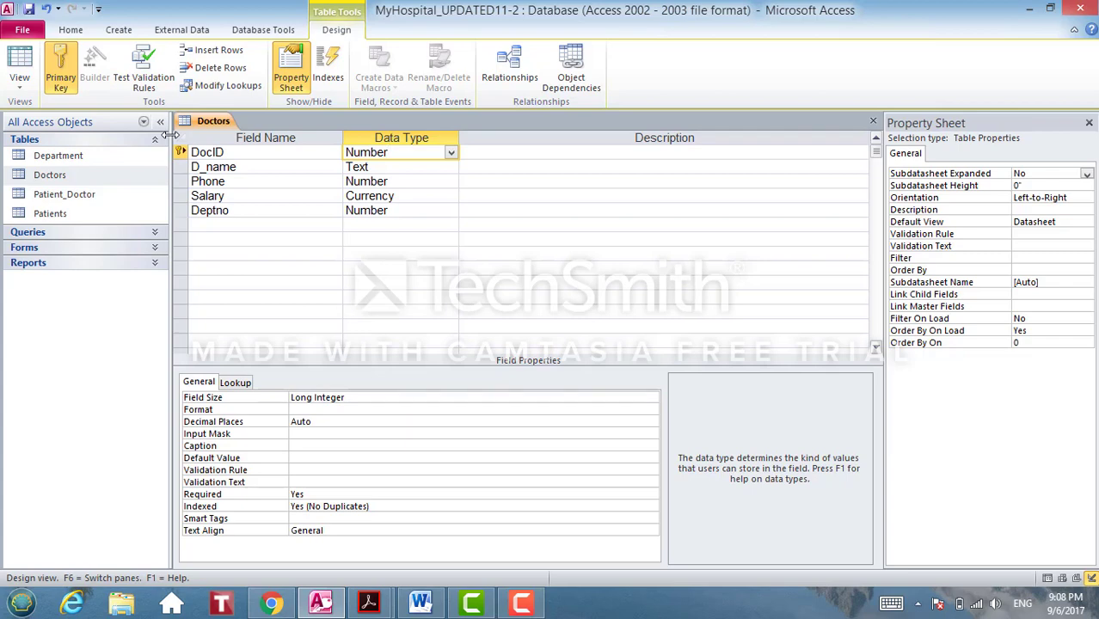
Step: Examine the Required and Indexed properties of the DocID field
{"action": "left_click", "coordinate": [312, 495]}
{"action": "left_click", "coordinate": [324, 507]}
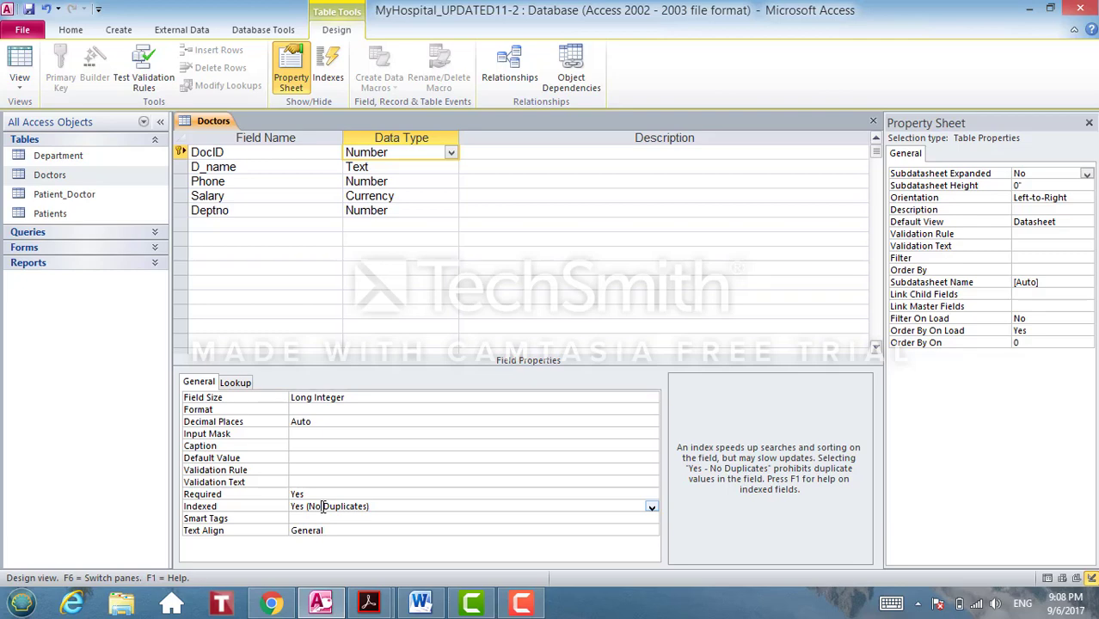
{"action": "left_click", "coordinate": [306, 496]}
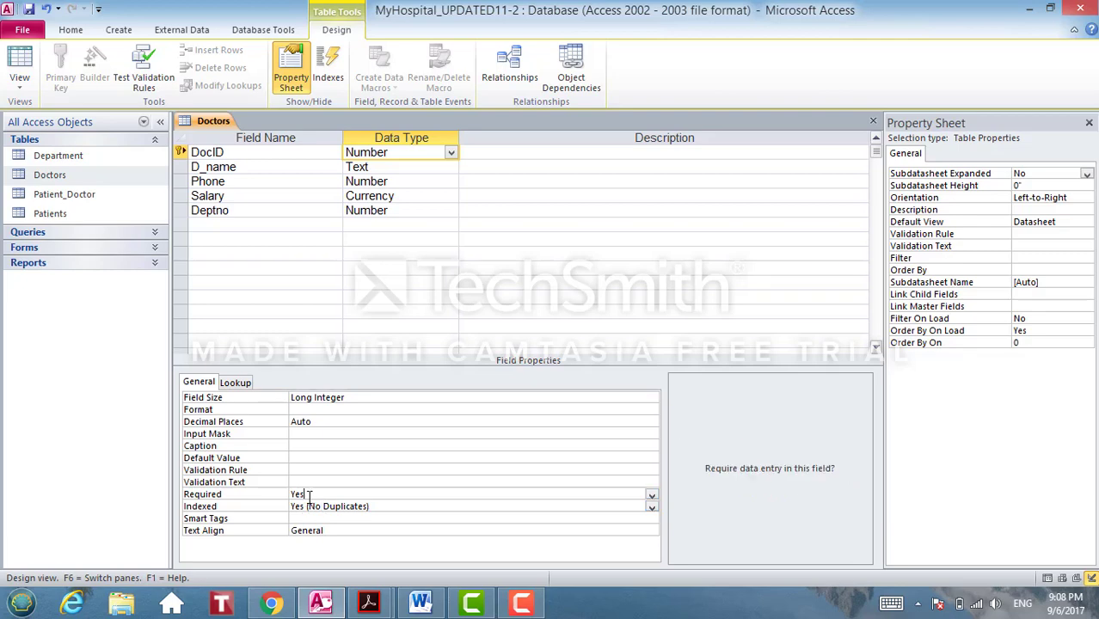
{"action": "left_click", "coordinate": [308, 506]}
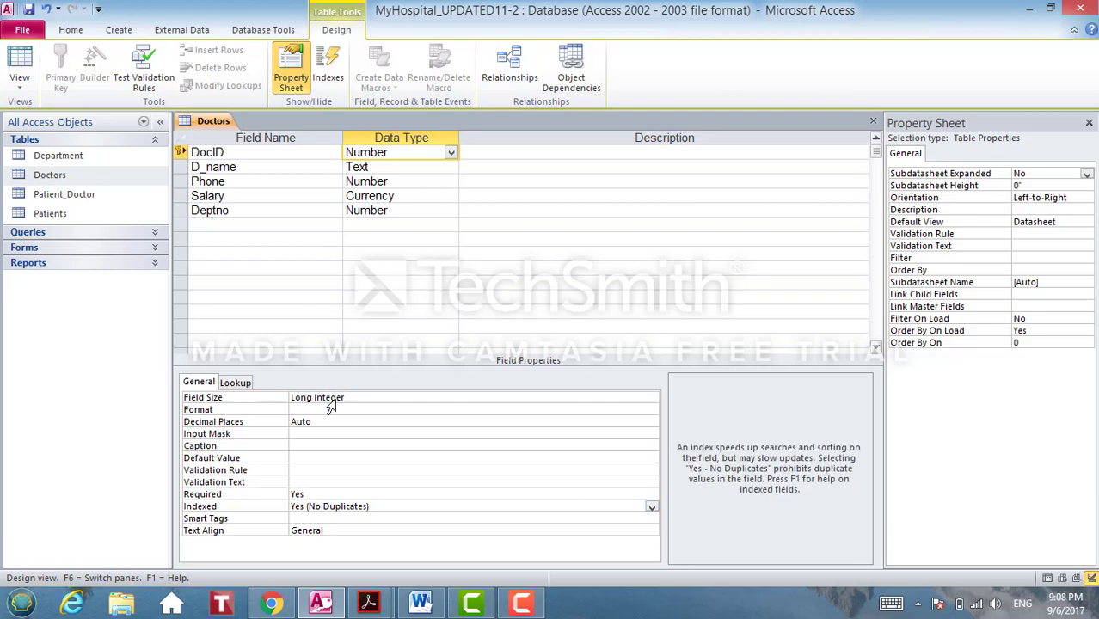
Step: Examine the D_name field's size and indexing, and the field properties of Phone and Salary
{"action": "left_click", "coordinate": [256, 169]}
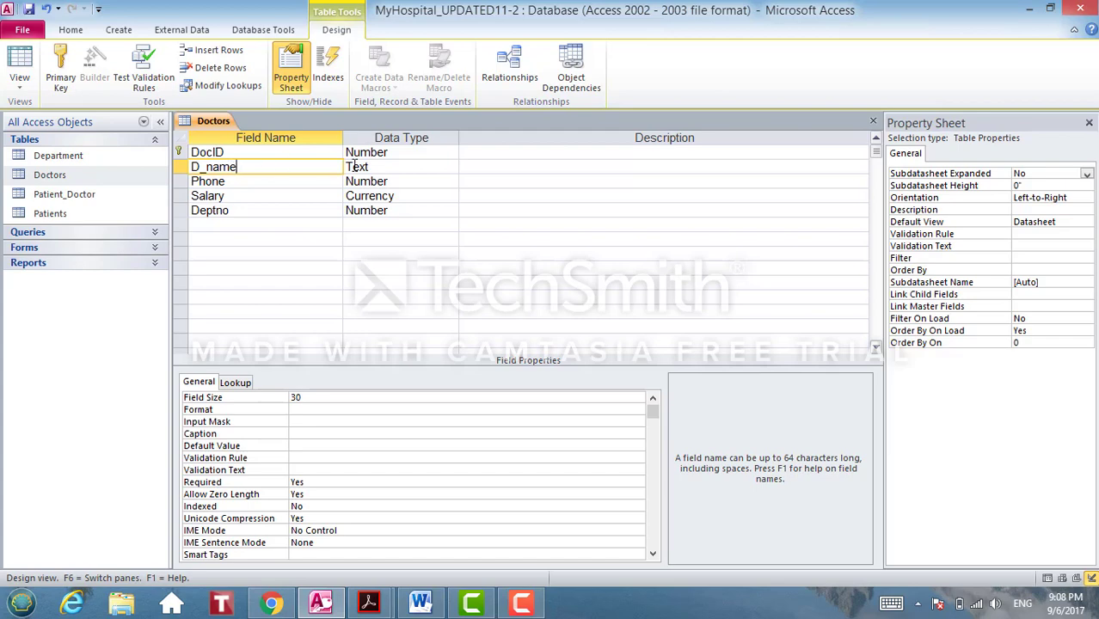
{"action": "left_click", "coordinate": [307, 398]}
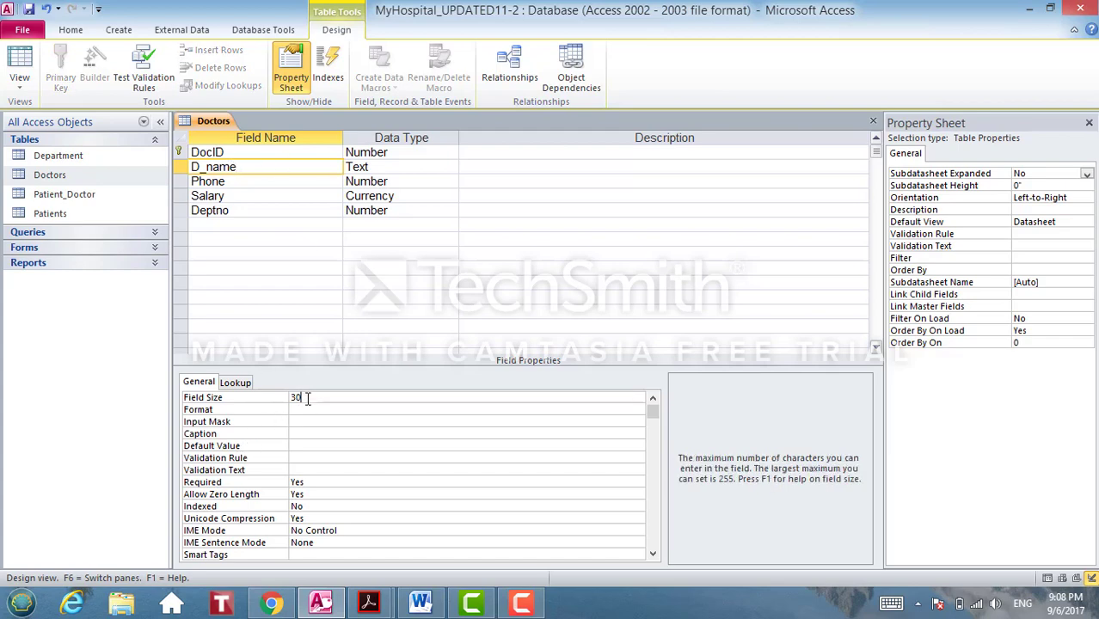
{"action": "left_click", "coordinate": [304, 506]}
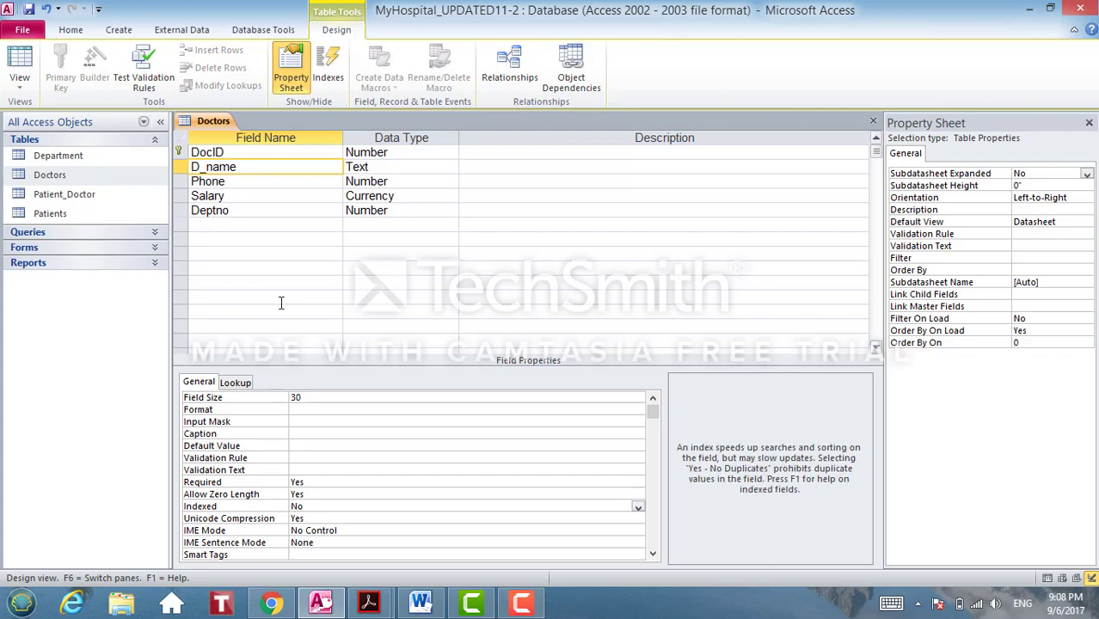
{"action": "left_click", "coordinate": [230, 182]}
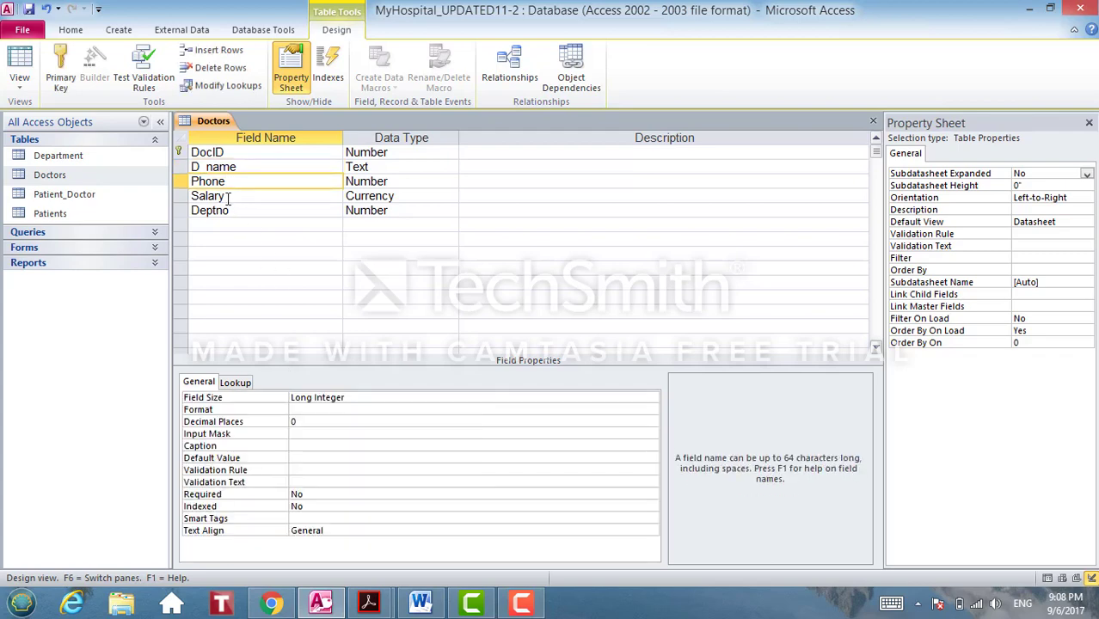
{"action": "double_click", "coordinate": [228, 196]}
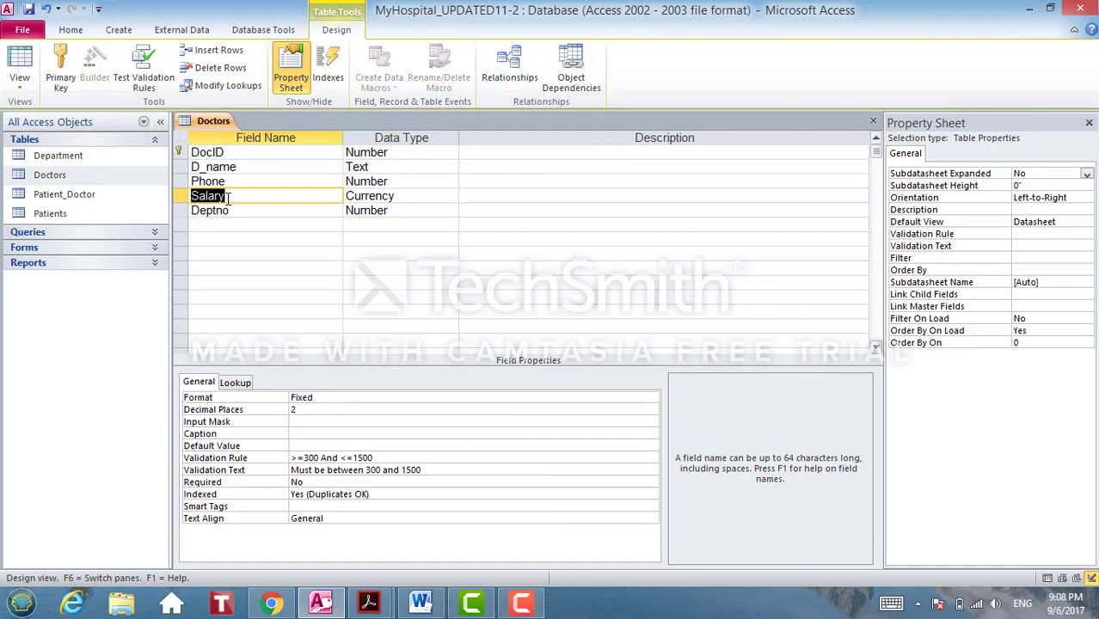
Step: Open the Patients table in Design View and examine the properties of P_ID, PName, Gender and D_birth
{"action": "right_click", "coordinate": [115, 213]}
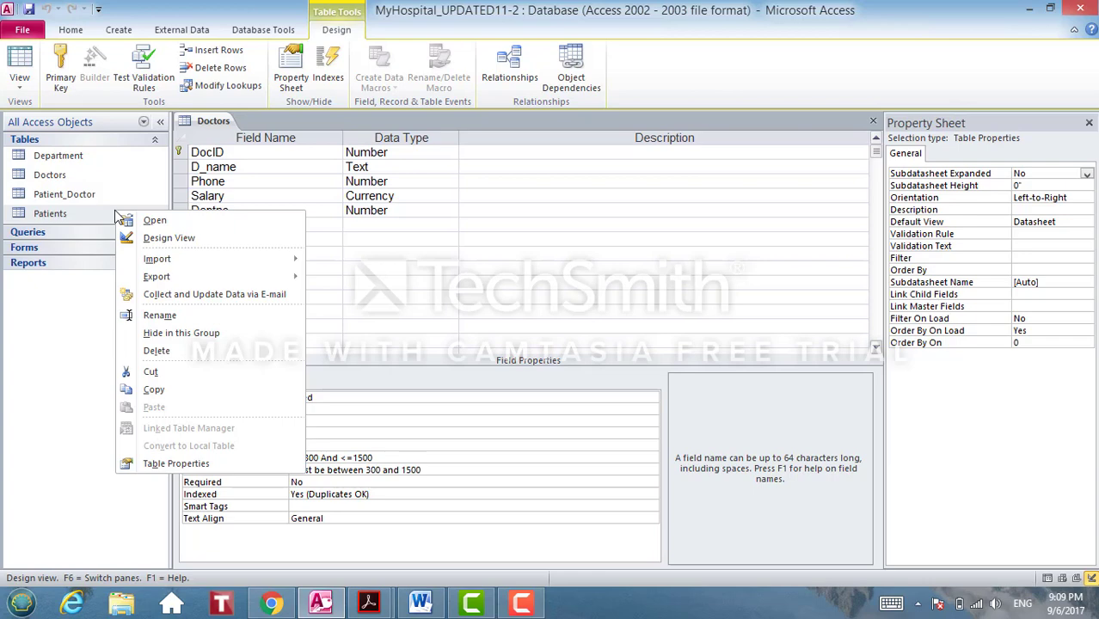
{"action": "left_click", "coordinate": [148, 241]}
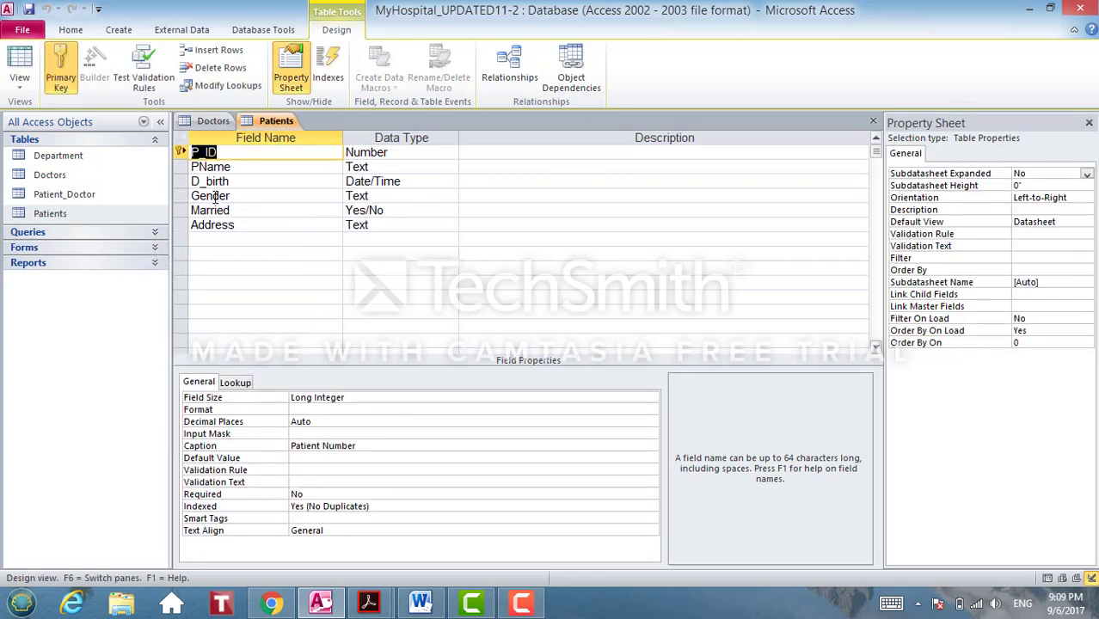
{"action": "left_click", "coordinate": [246, 167]}
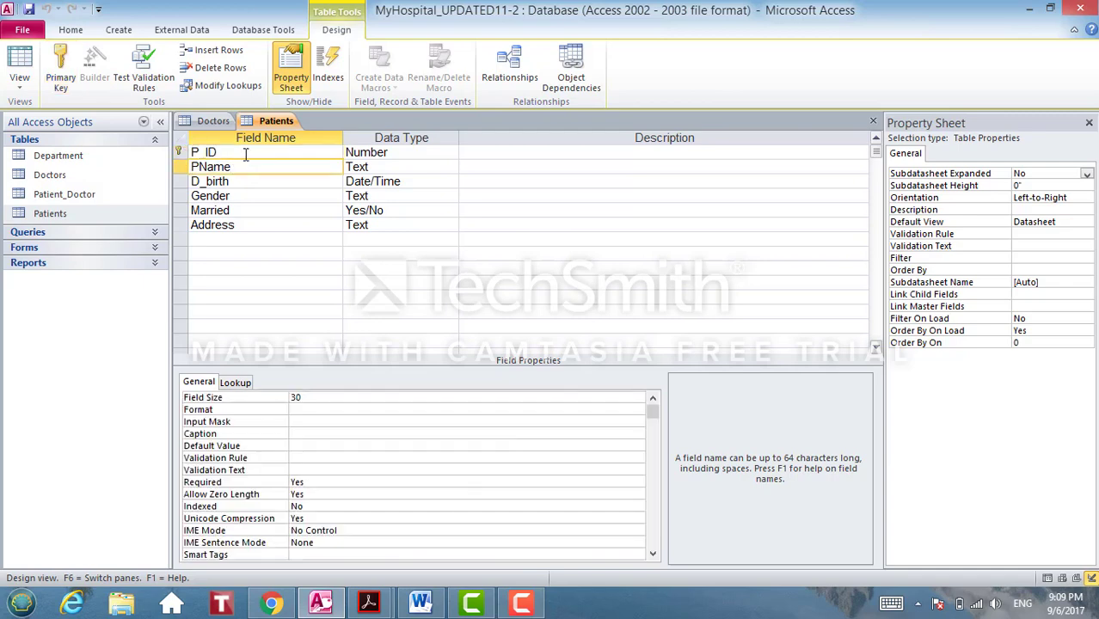
{"action": "left_click", "coordinate": [243, 152]}
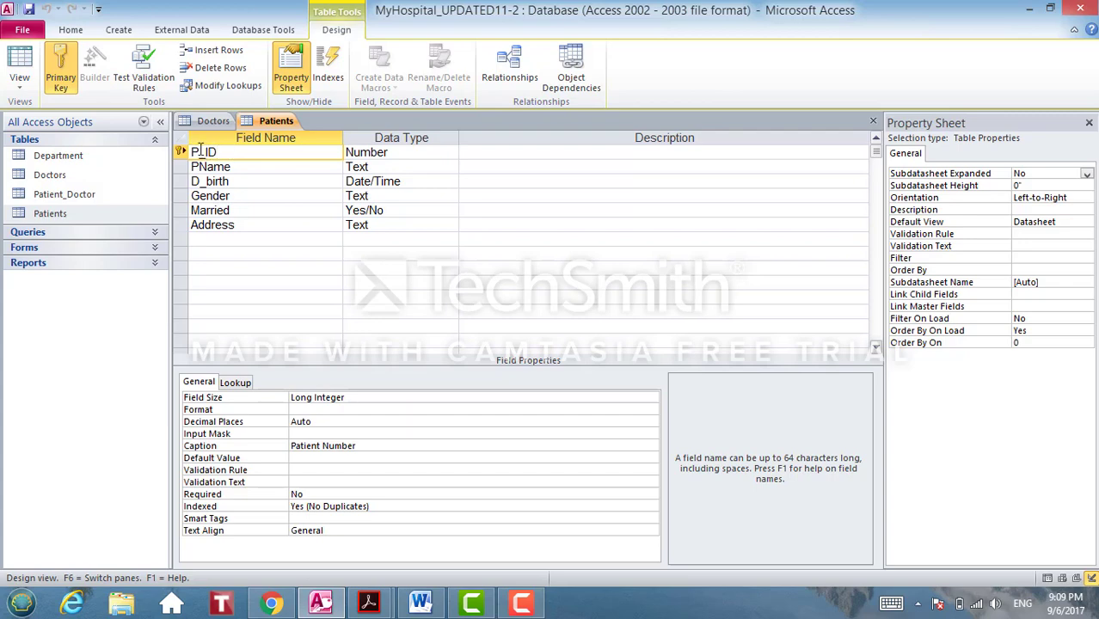
{"action": "left_click", "coordinate": [232, 196]}
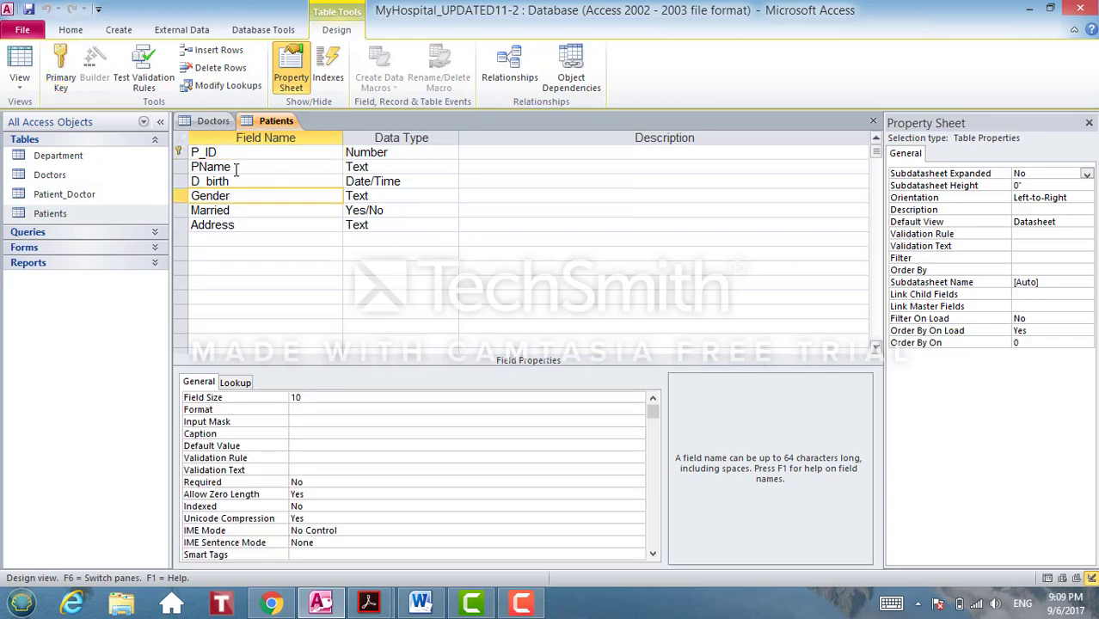
{"action": "left_click", "coordinate": [236, 169]}
{"action": "left_click", "coordinate": [235, 182]}
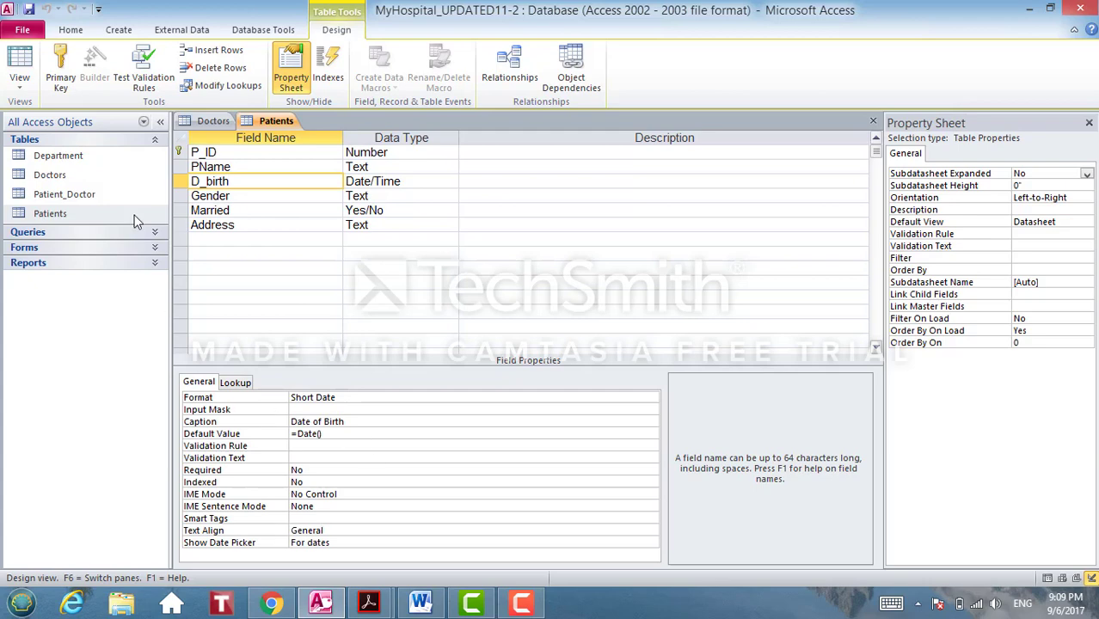
Step: Return to the Doctors table's Design View and select the Salary field's validation rule for inspection
{"action": "right_click", "coordinate": [110, 177]}
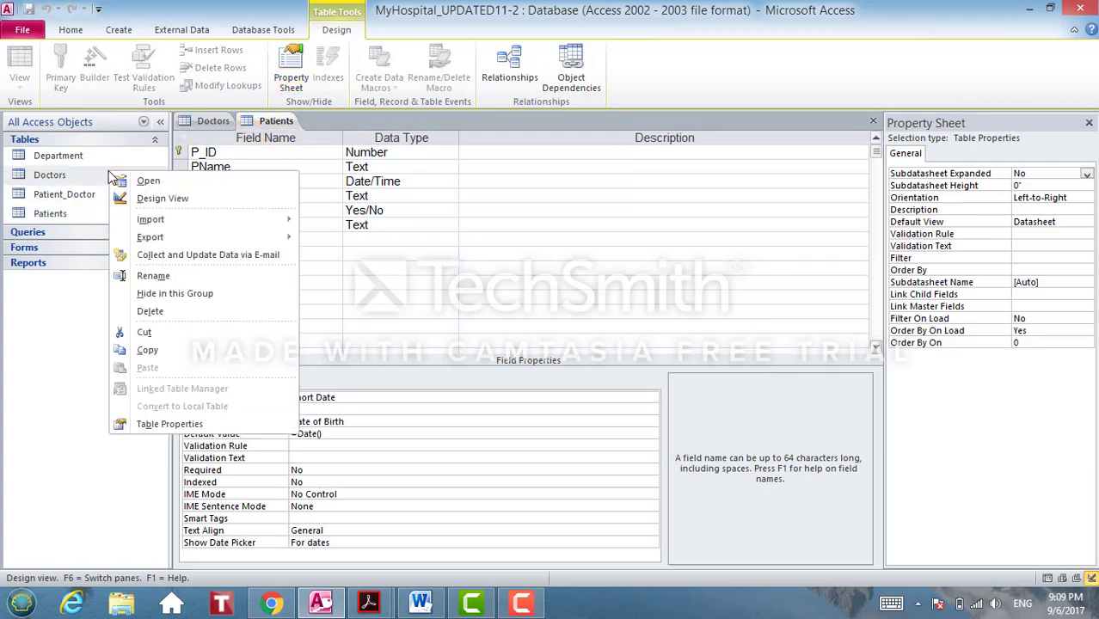
{"action": "left_click", "coordinate": [161, 199]}
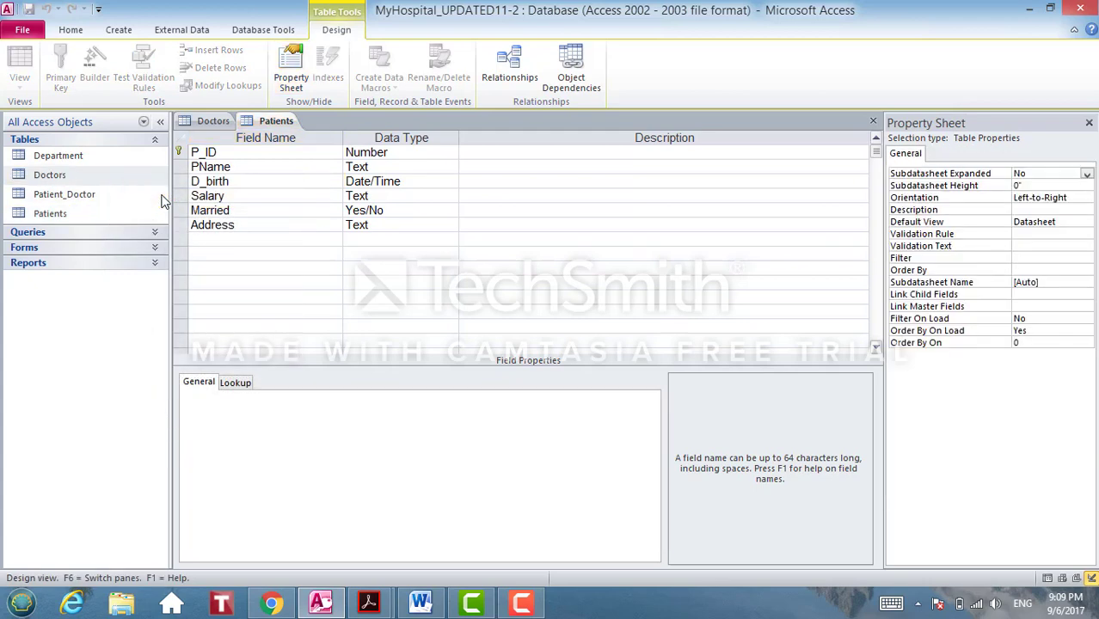
{"action": "left_click", "coordinate": [271, 192]}
{"action": "left_click", "coordinate": [275, 191]}
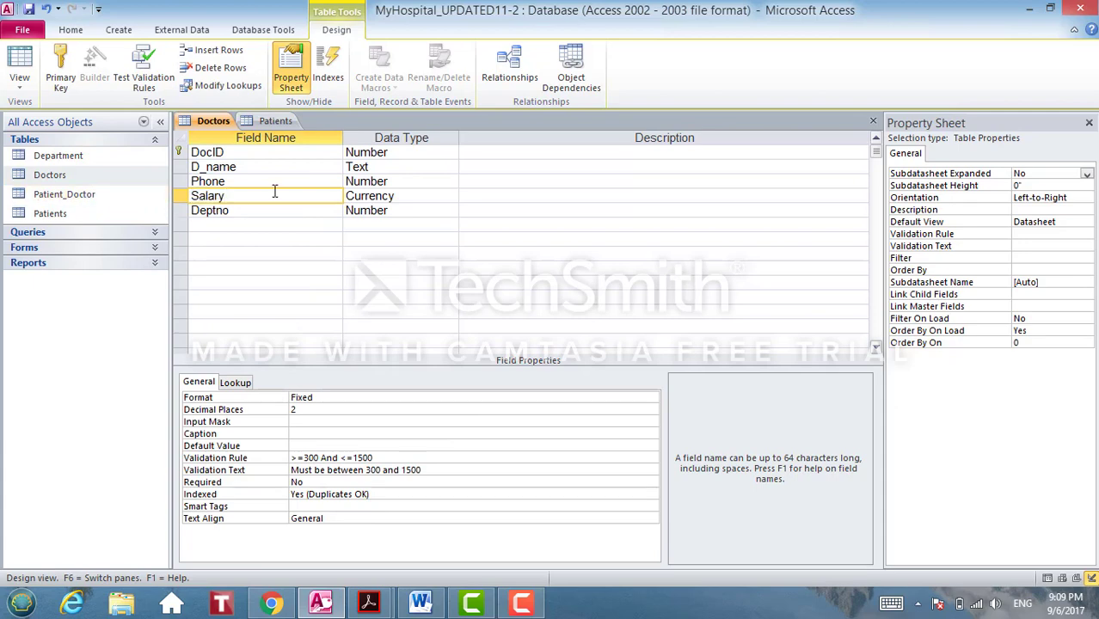
{"action": "left_click", "coordinate": [263, 458]}
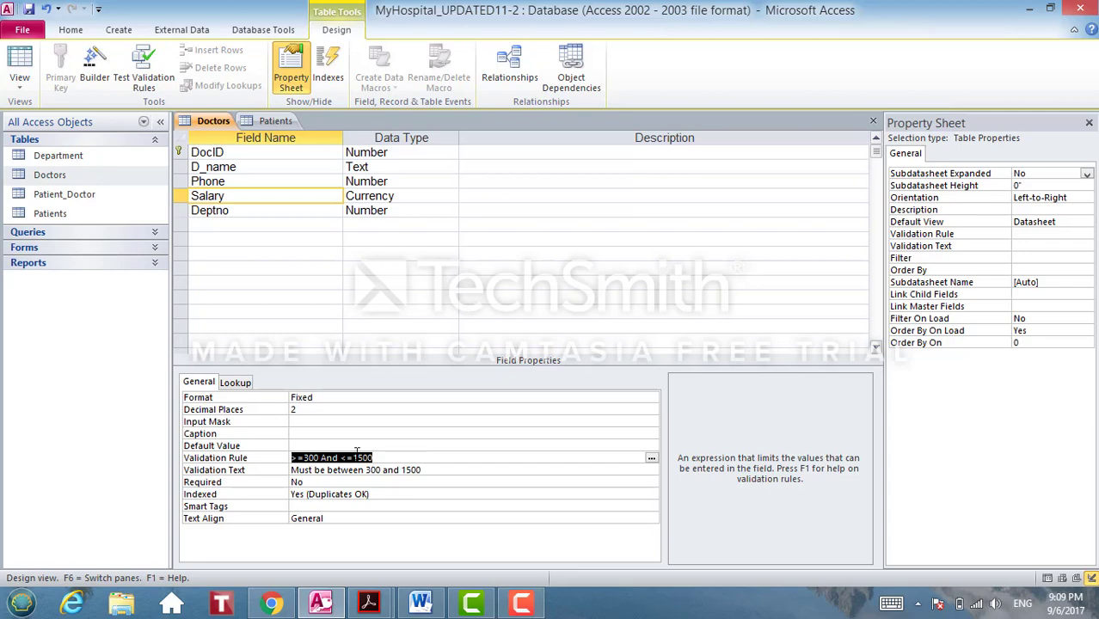
Step: Finish inspecting the Salary field's validation rule, save the Doctors table and switch it to Datasheet View
{"action": "left_click", "coordinate": [357, 456]}
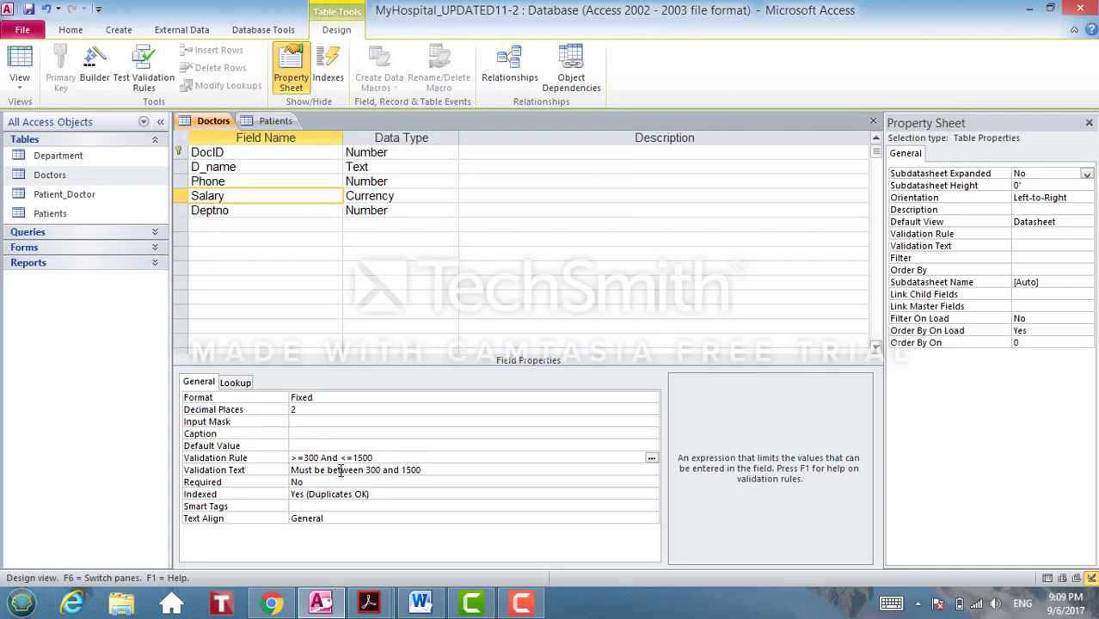
{"action": "left_click", "coordinate": [369, 459]}
{"action": "right_click", "coordinate": [103, 176]}
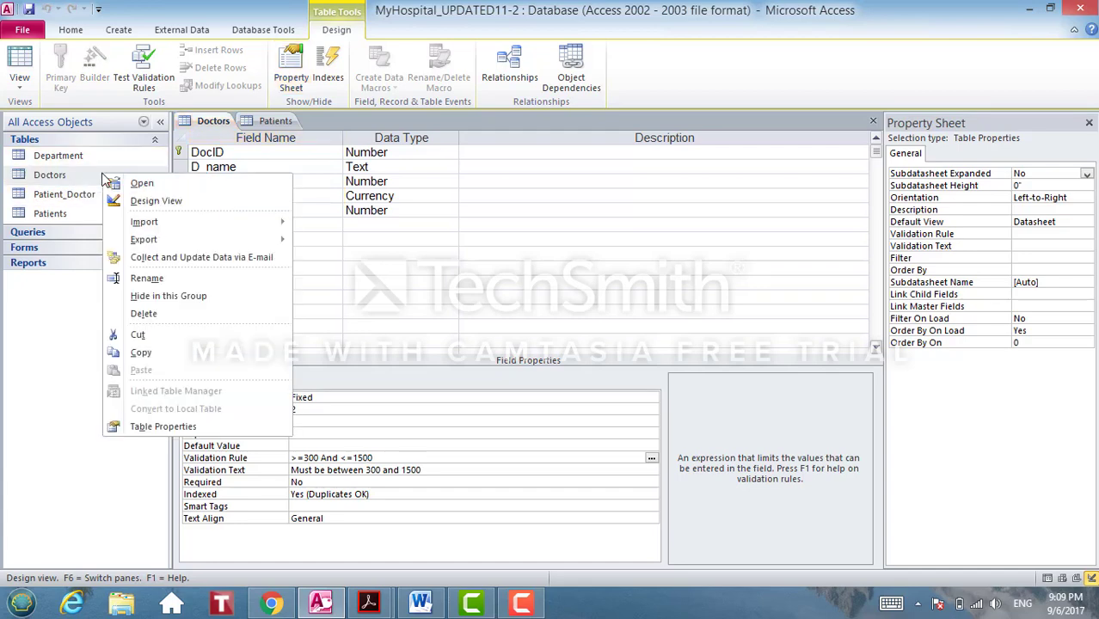
{"action": "left_click", "coordinate": [145, 202]}
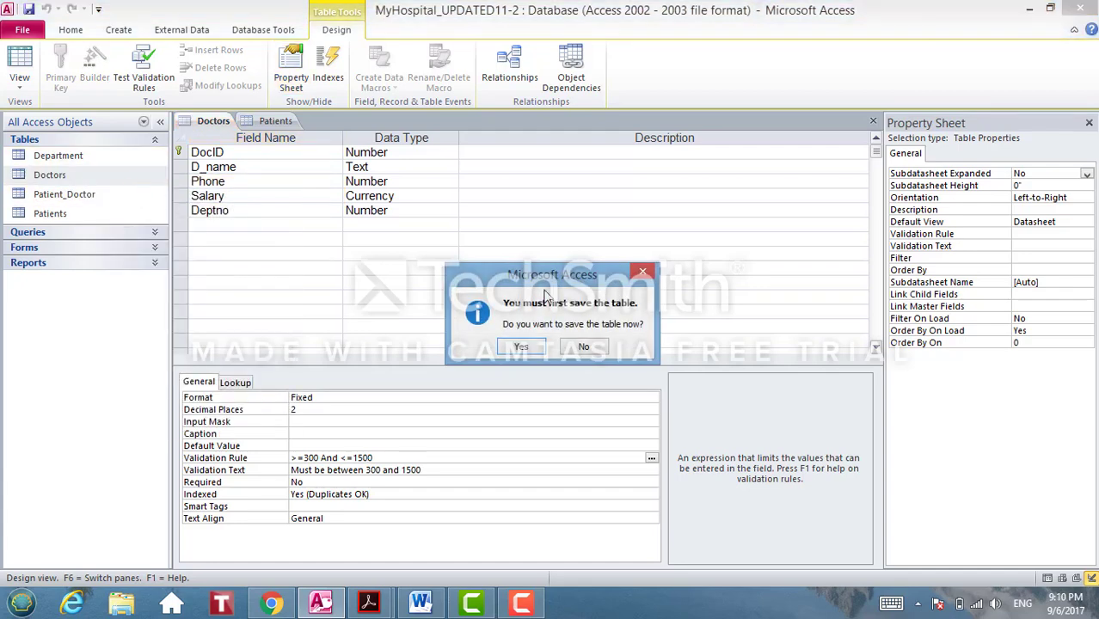
{"action": "left_click", "coordinate": [524, 346]}
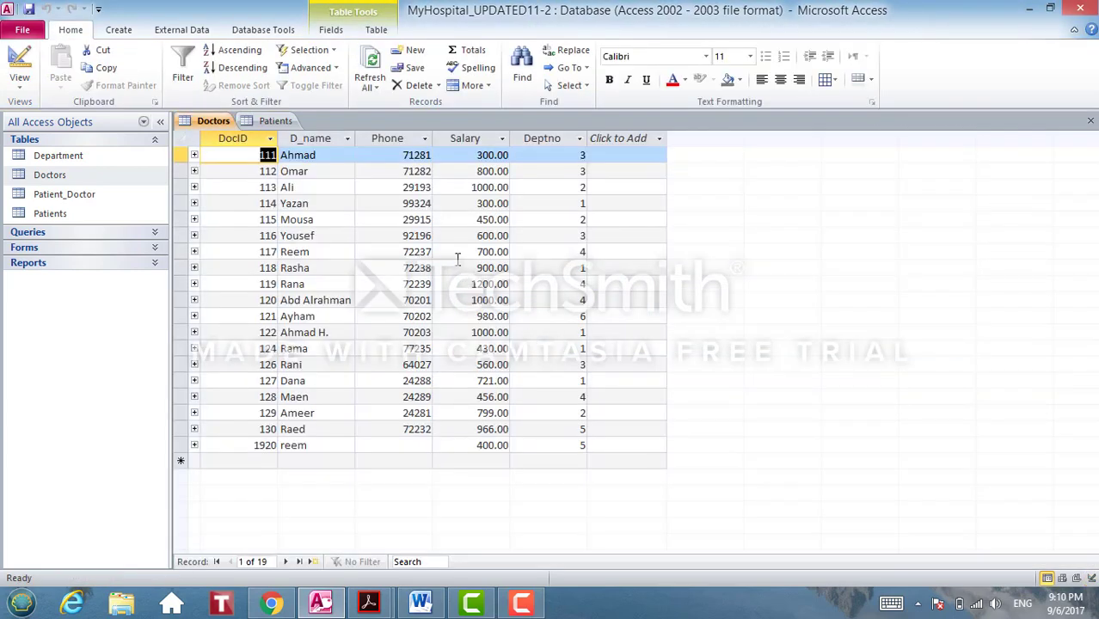
Step: Test the Salary validation rule by trying to set the first doctor's salary to 1600
{"action": "left_click", "coordinate": [481, 154]}
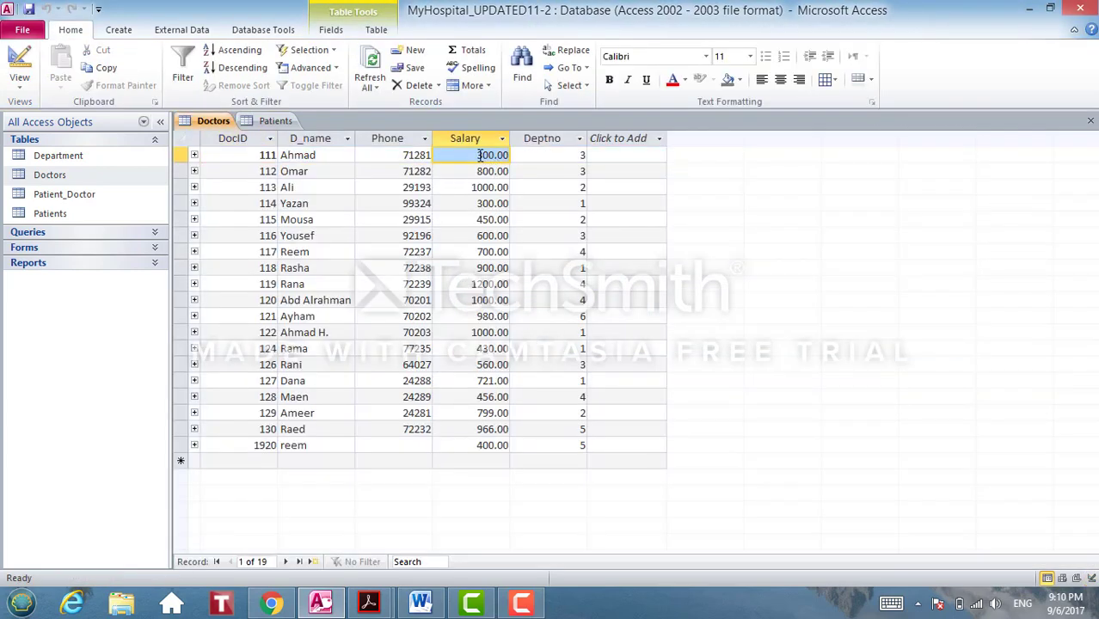
{"action": "left_click", "coordinate": [478, 155]}
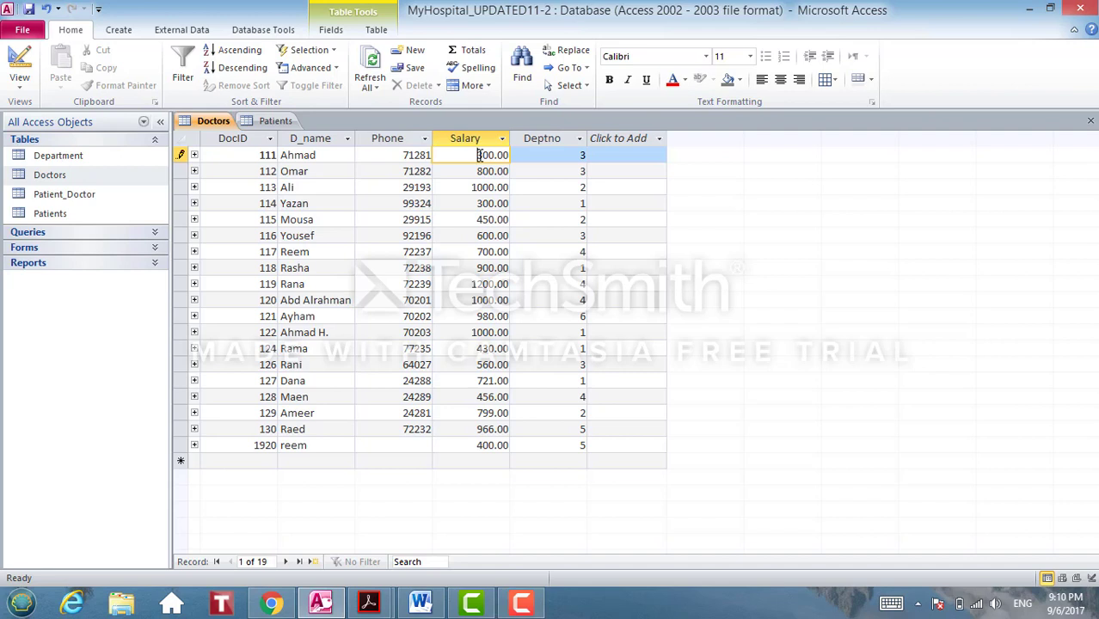
{"action": "key", "text": "Delete"}
{"action": "type", "text": "10"}
{"action": "key", "text": "Return"}
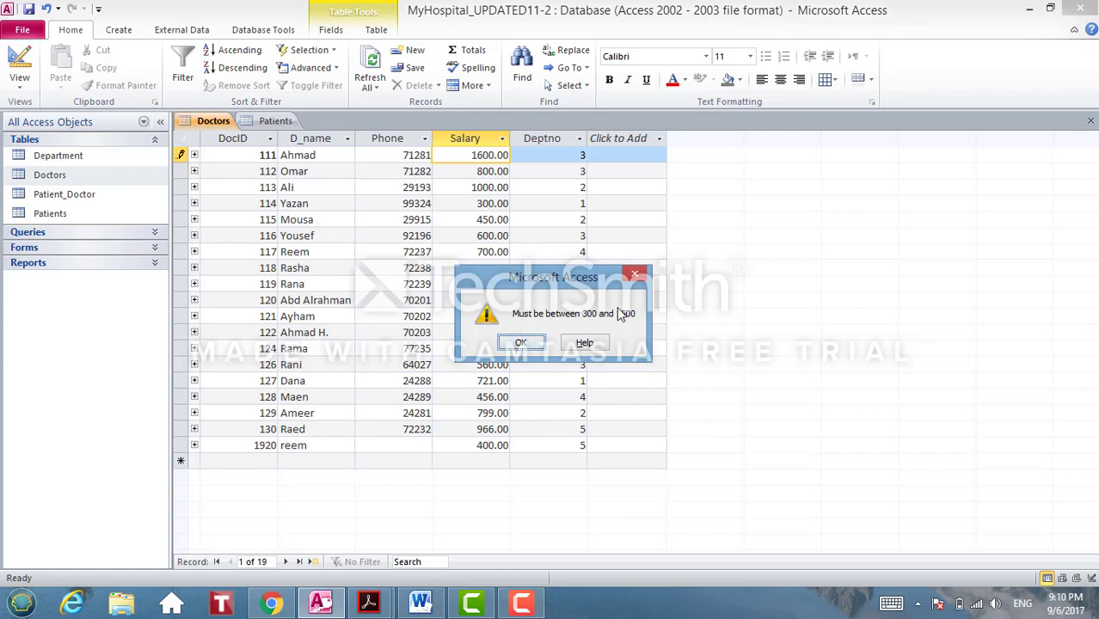
{"action": "left_click", "coordinate": [519, 343]}
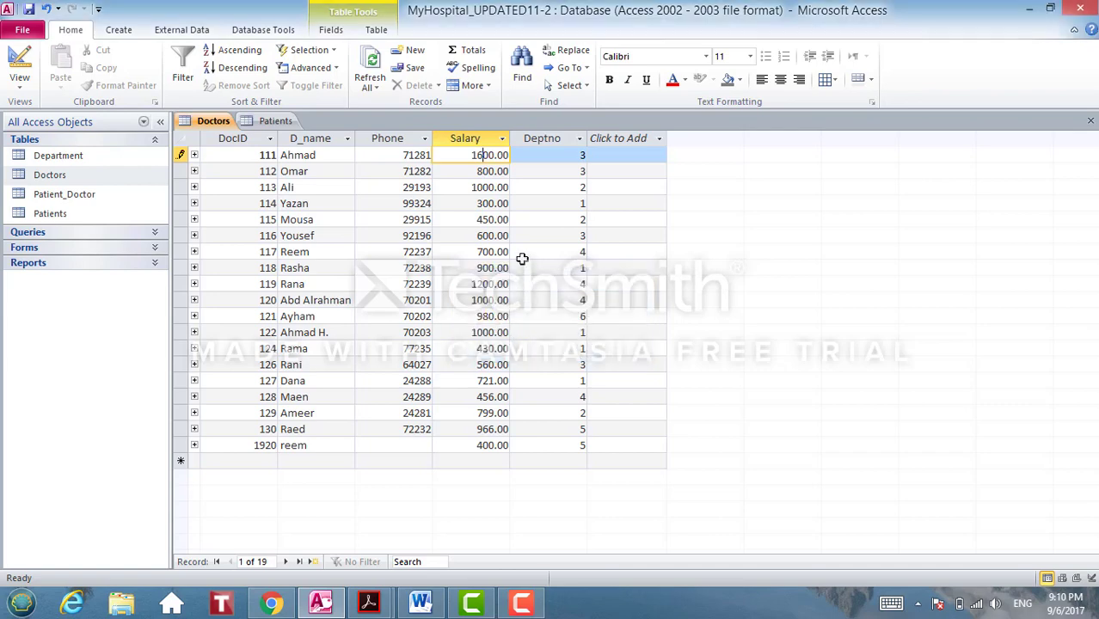
Step: Set the first doctor's salary back to 300
{"action": "key", "text": "BackSpace"}
{"action": "key", "text": "BackSpace"}
{"action": "type", "text": "3"}
{"action": "key", "text": "Tab"}
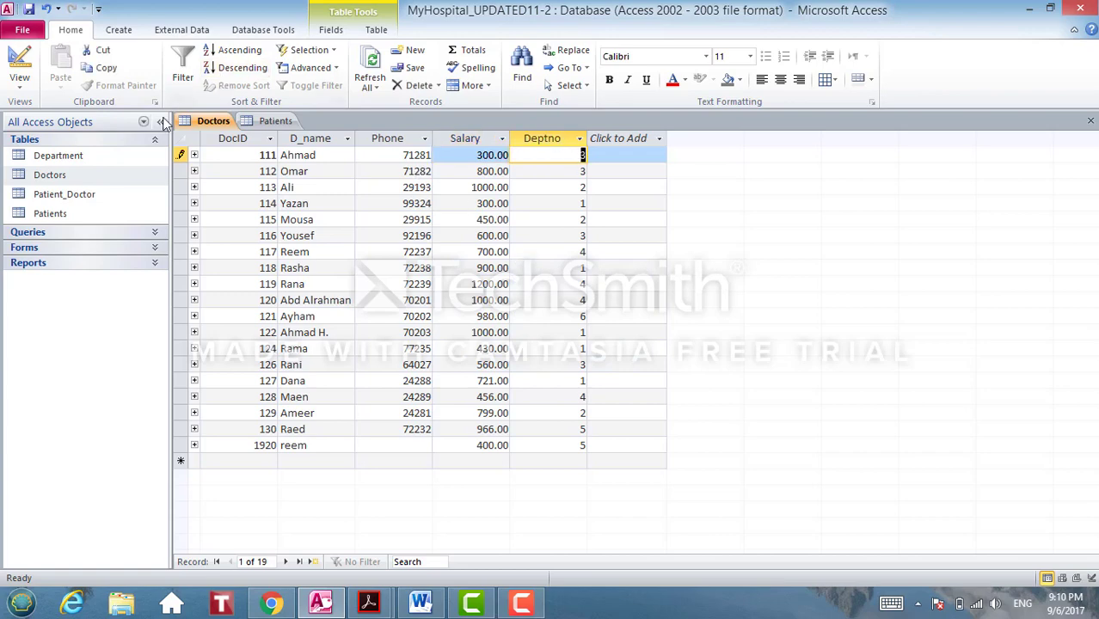
Step: Bring up the Patients table in Design View
{"action": "left_click", "coordinate": [123, 178]}
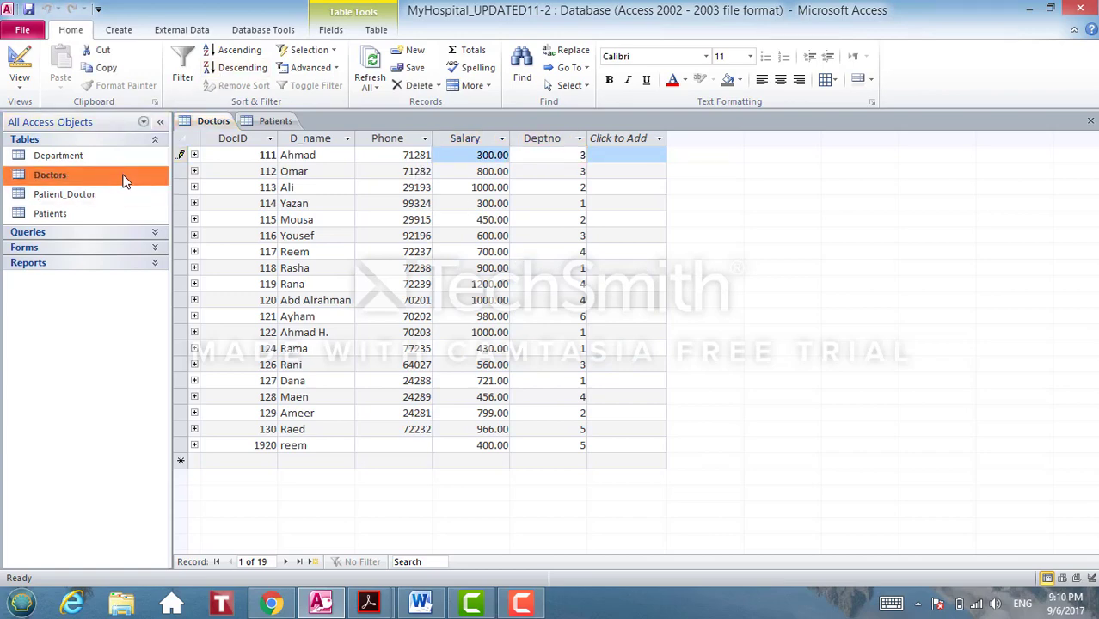
{"action": "right_click", "coordinate": [123, 178]}
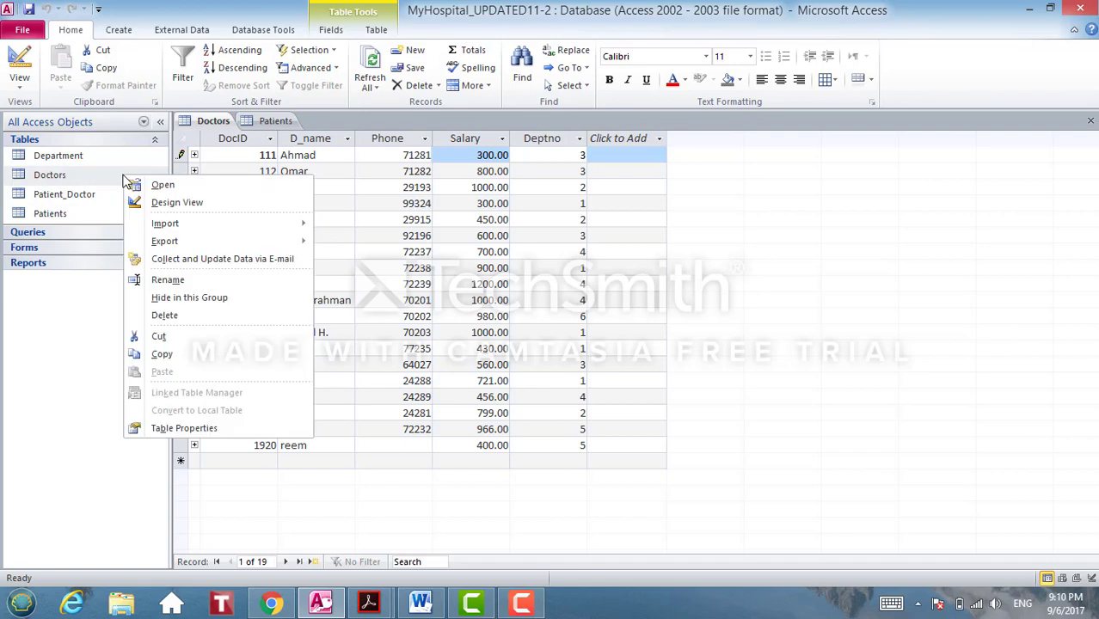
{"action": "right_click", "coordinate": [70, 215]}
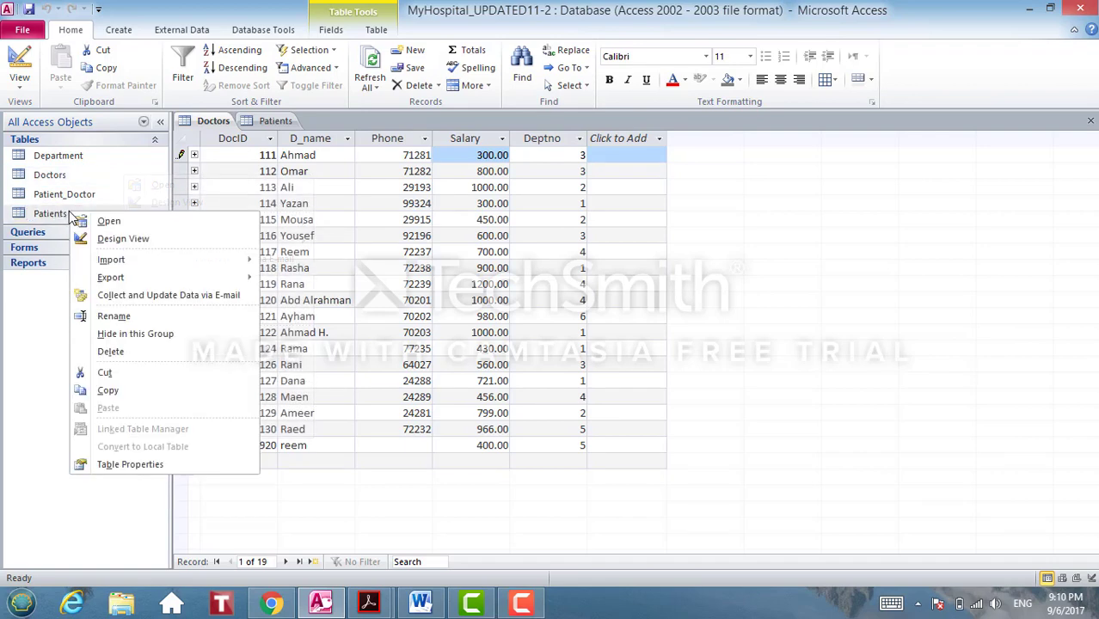
{"action": "left_click", "coordinate": [121, 239]}
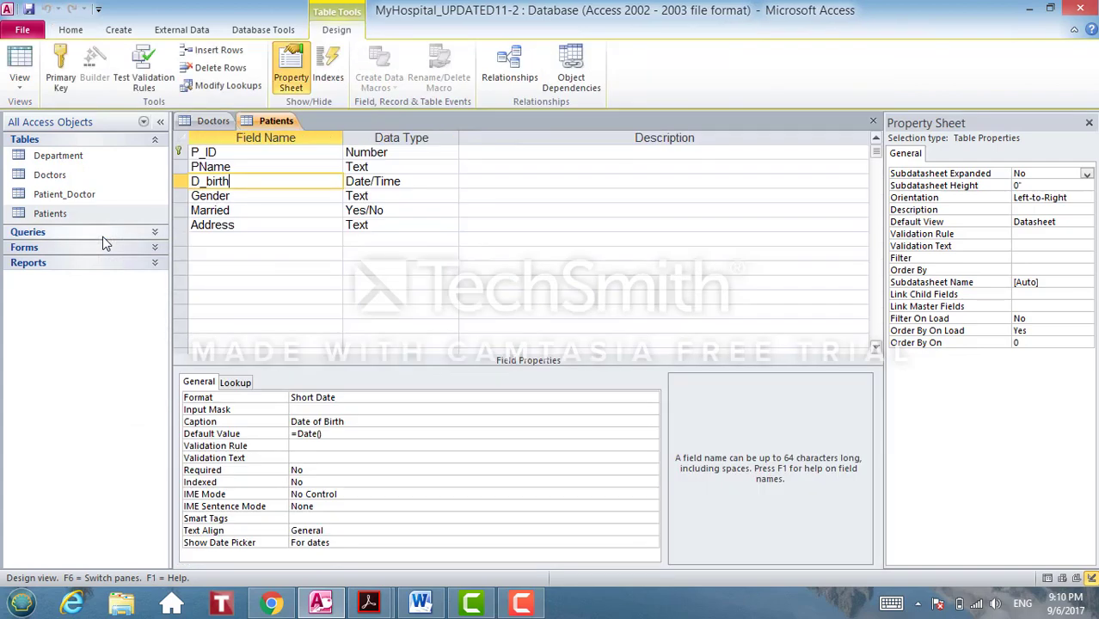
Step: Show the lookup properties of the Patients table's fields and go through them from P_ID to Gender
{"action": "left_click", "coordinate": [238, 196]}
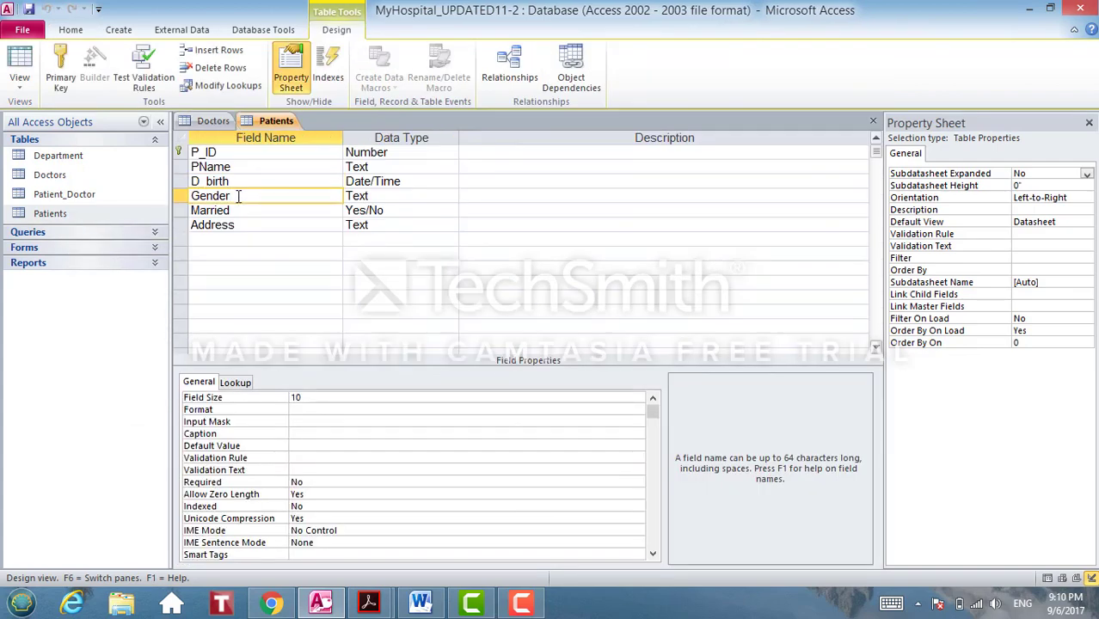
{"action": "left_click", "coordinate": [255, 151]}
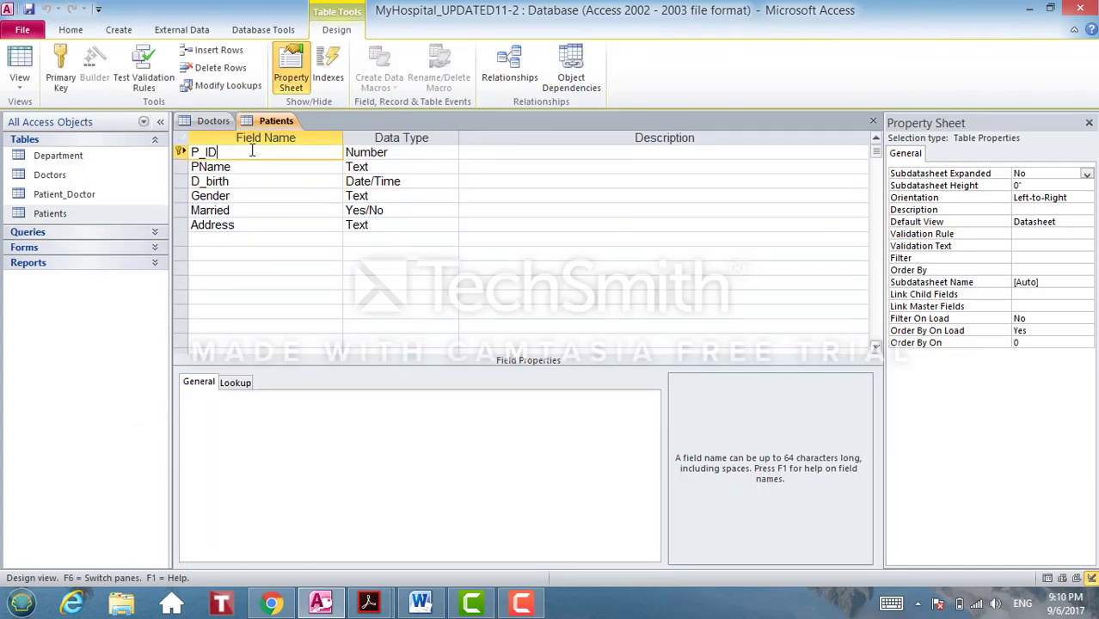
{"action": "left_click", "coordinate": [238, 383]}
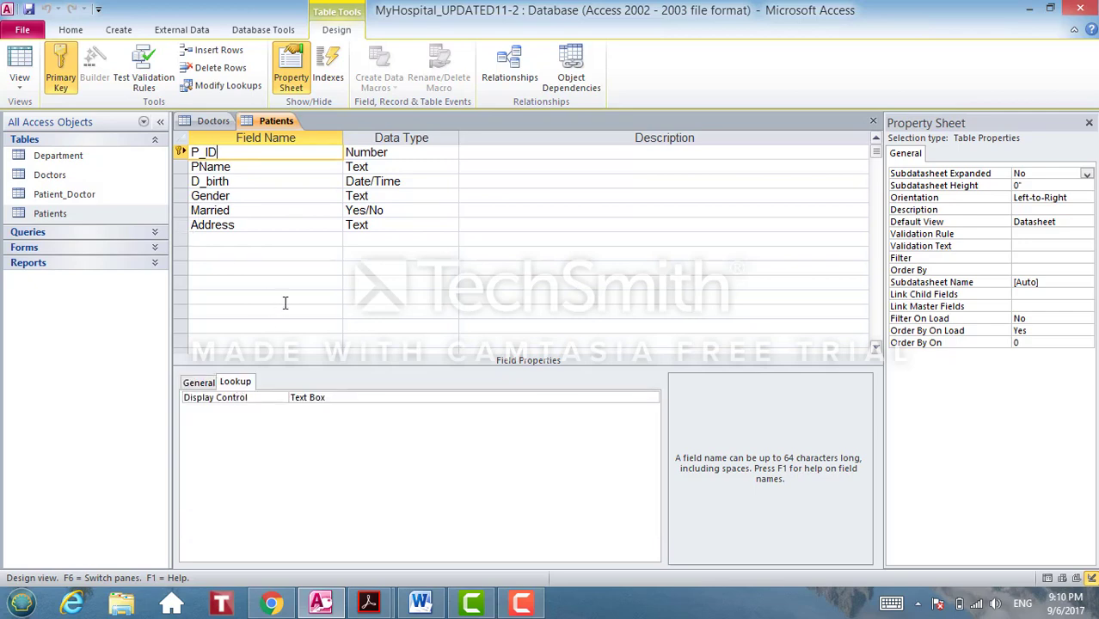
{"action": "key", "text": "Down"}
{"action": "key", "text": "Down"}
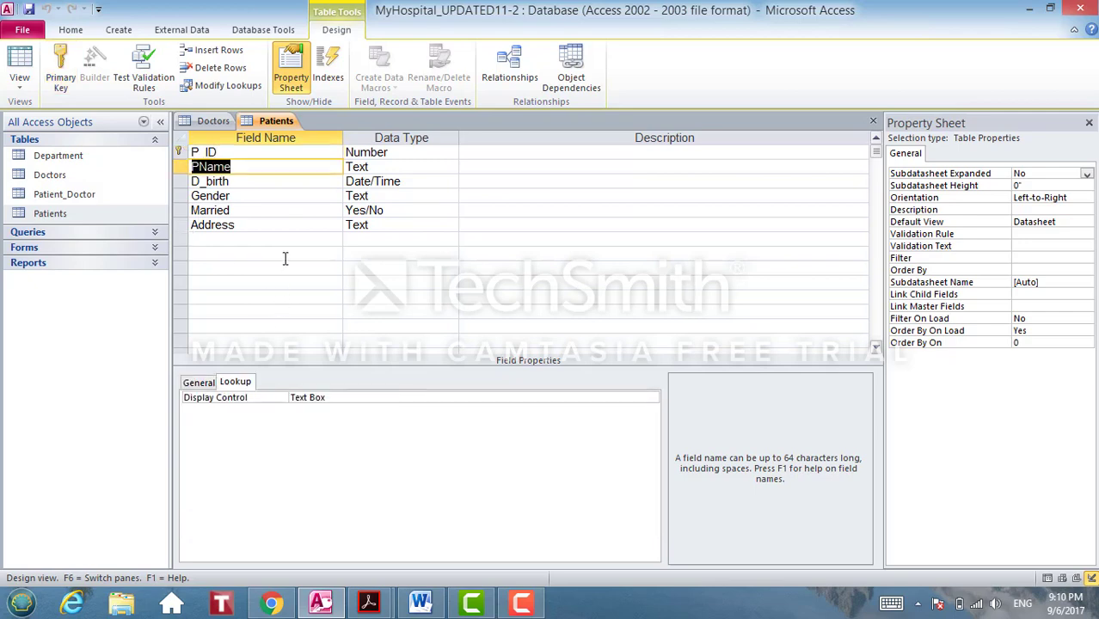
{"action": "key", "text": "Down"}
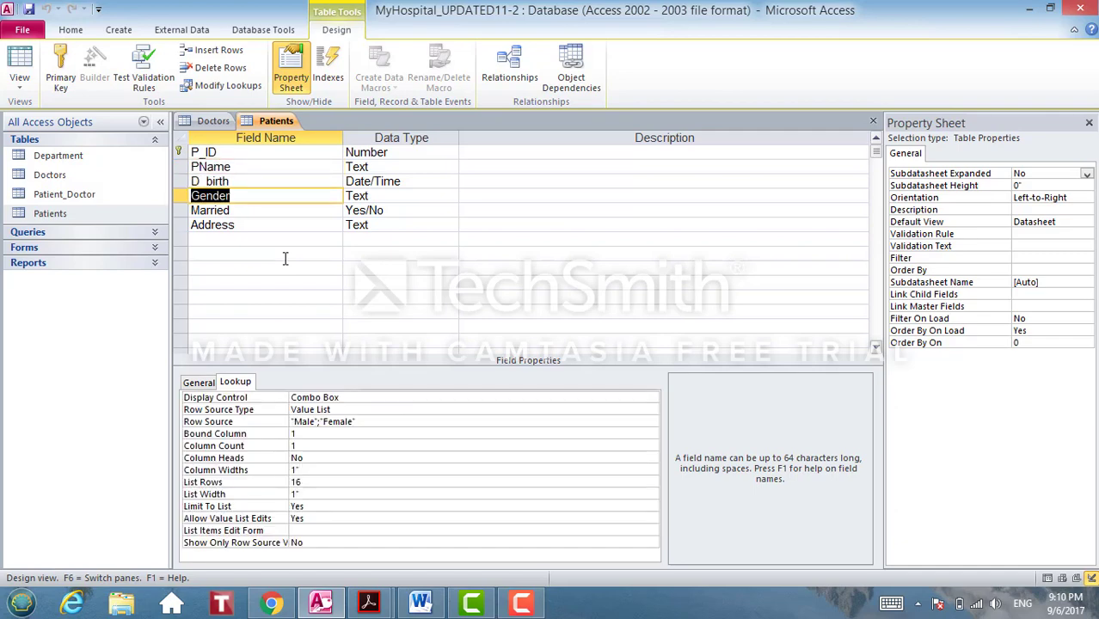
{"action": "left_click", "coordinate": [258, 191]}
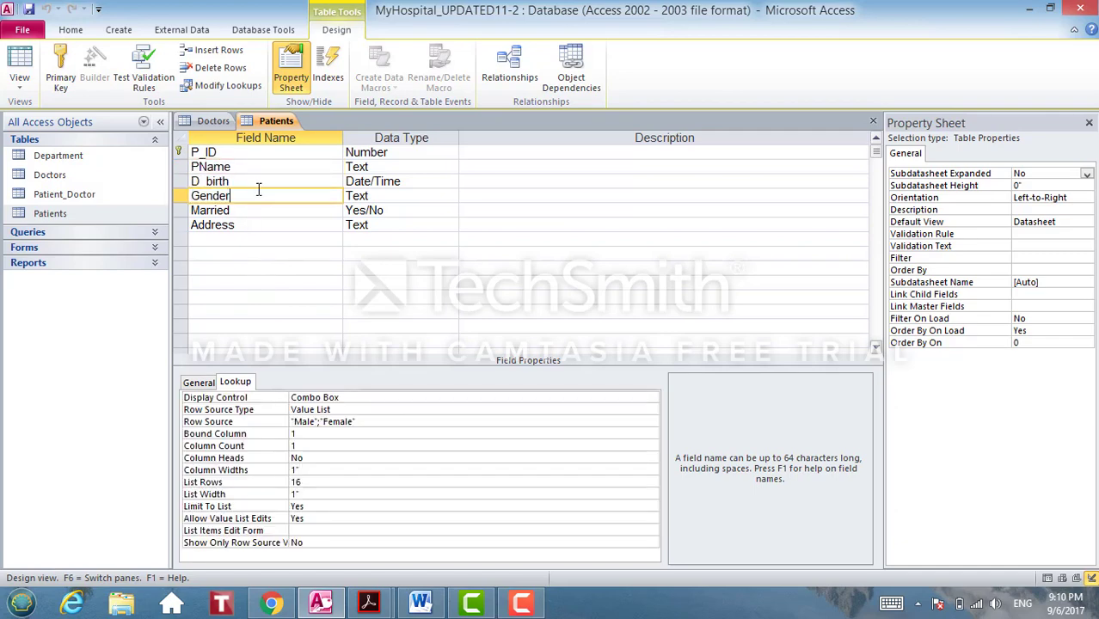
Step: Examine the Gender field's Display Control, Limit To List and Row Source lookup properties
{"action": "left_click", "coordinate": [350, 399]}
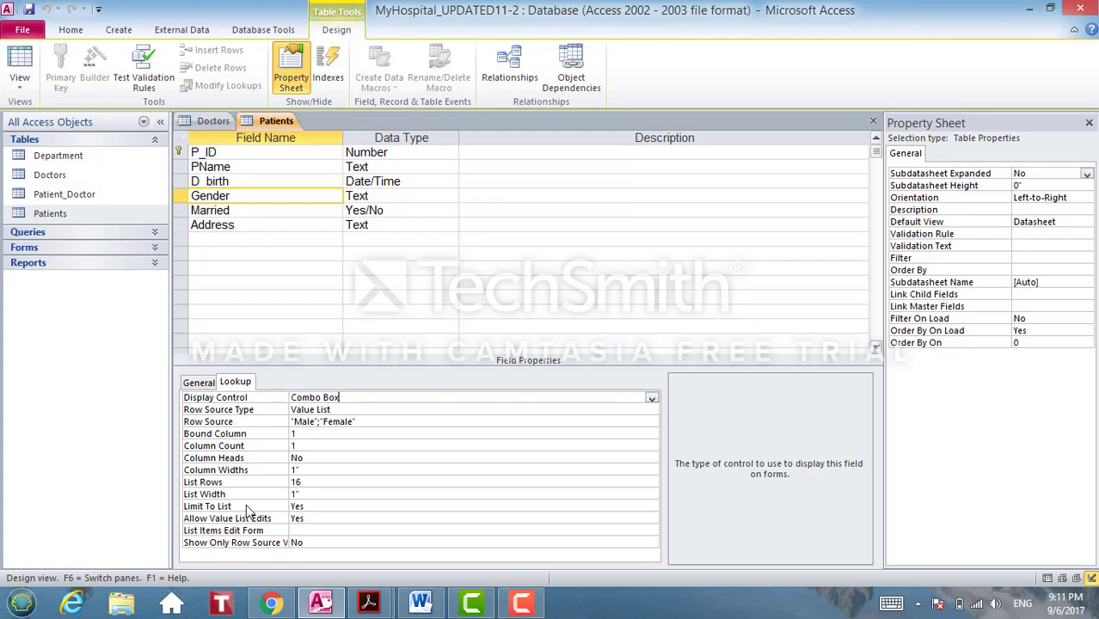
{"action": "left_click", "coordinate": [312, 508]}
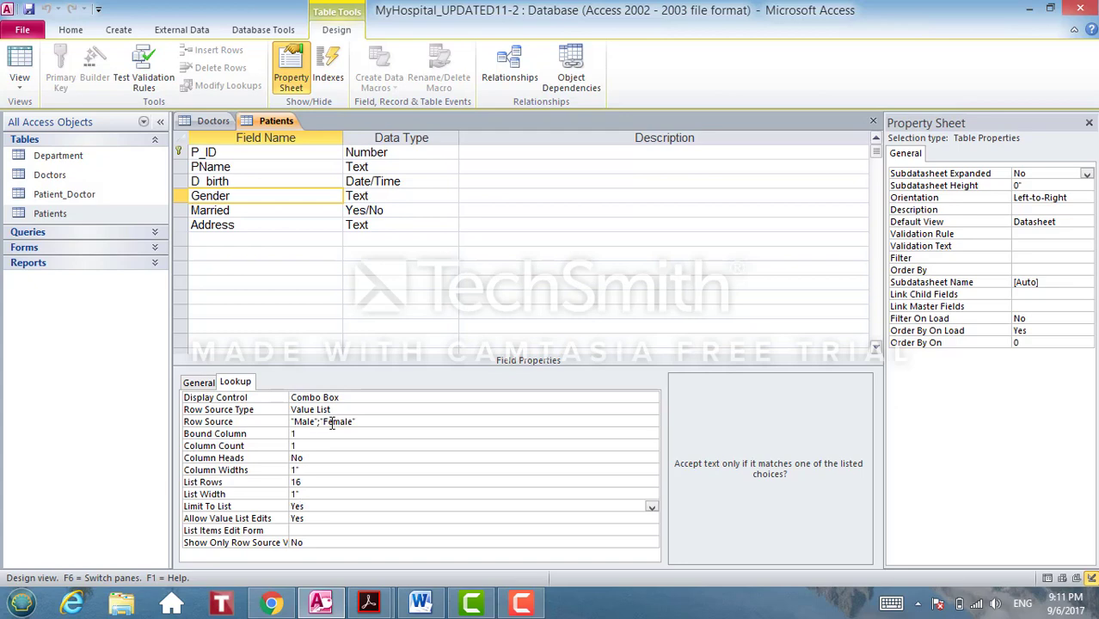
{"action": "left_click", "coordinate": [366, 423]}
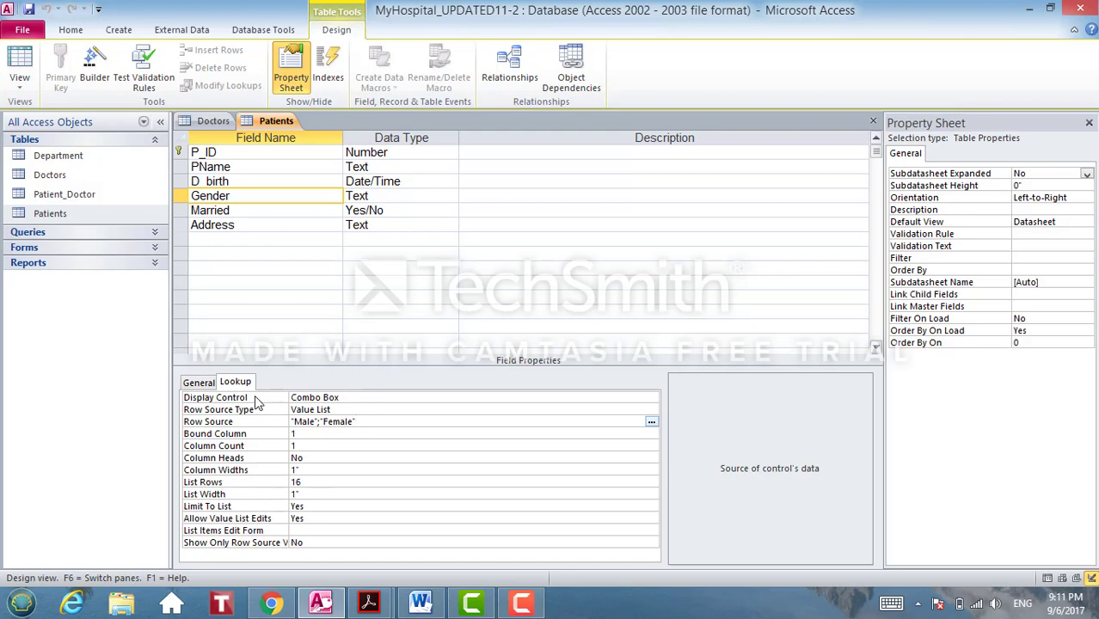
{"action": "left_click", "coordinate": [310, 401]}
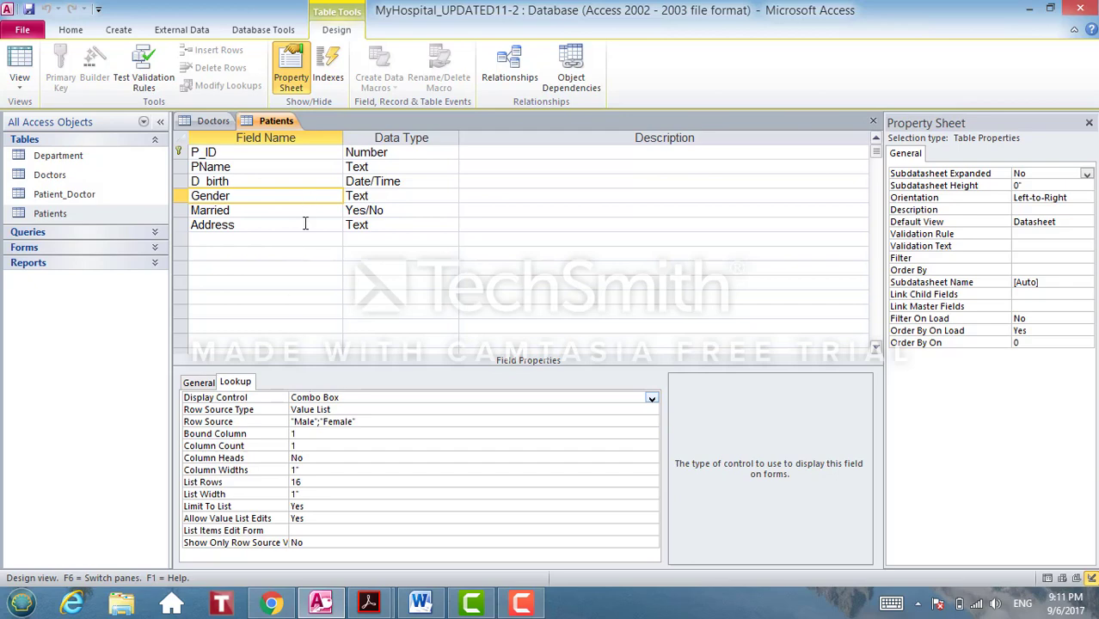
Step: Compare the lookup display control of the D_birth, PName, P_ID and Address fields
{"action": "left_click", "coordinate": [232, 181]}
{"action": "left_click", "coordinate": [229, 166]}
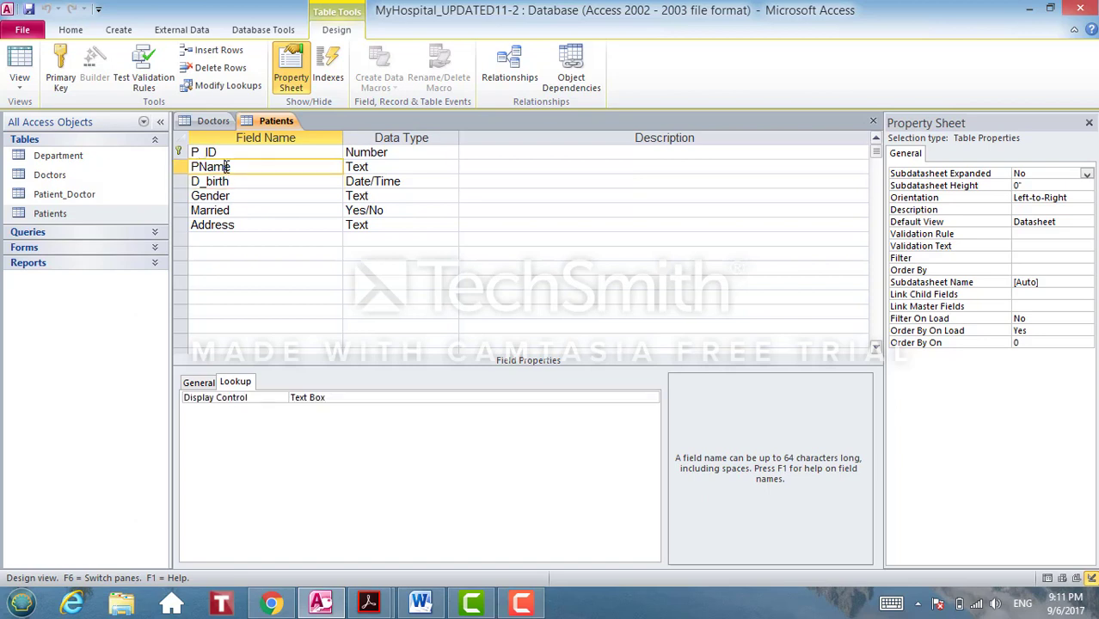
{"action": "left_click", "coordinate": [229, 152]}
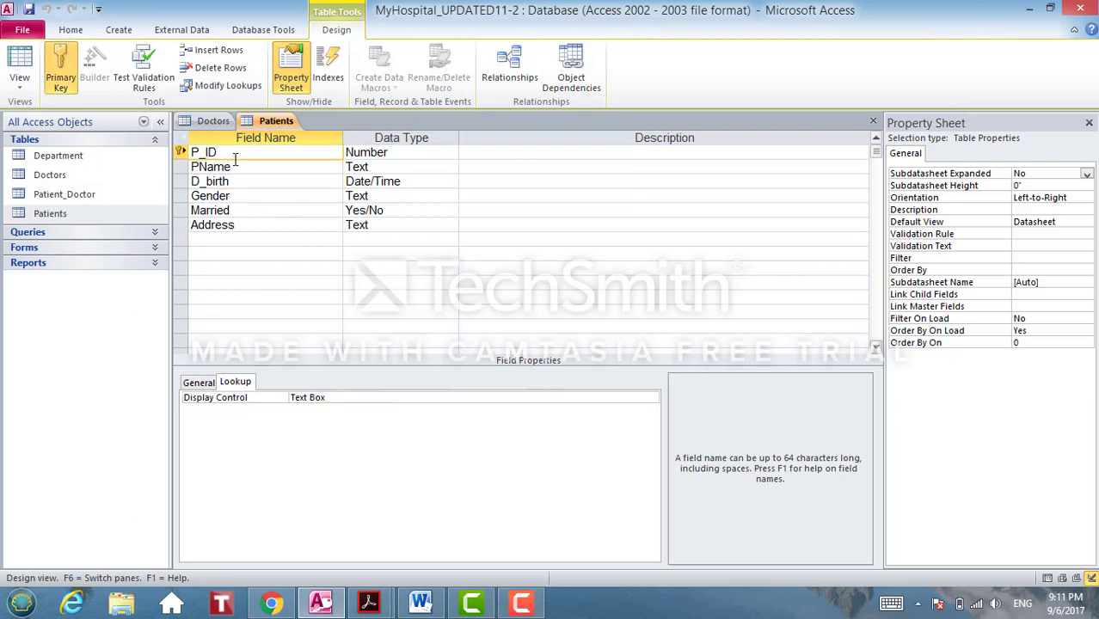
{"action": "left_click", "coordinate": [237, 225]}
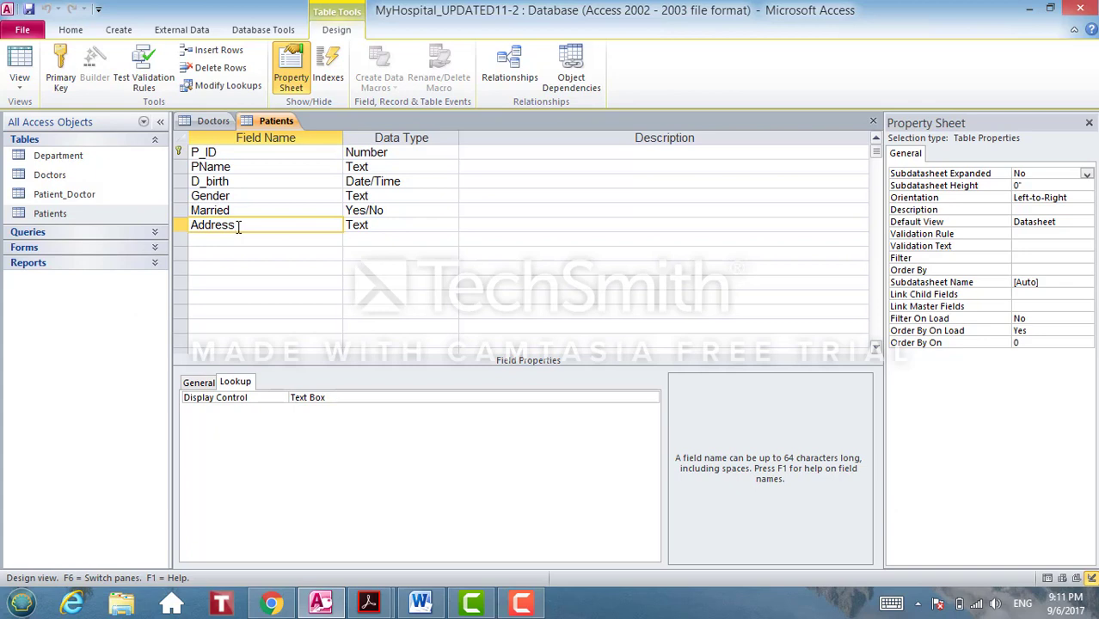
Step: Show the general properties of the P_ID field and select its Input Mask property
{"action": "left_click", "coordinate": [231, 155]}
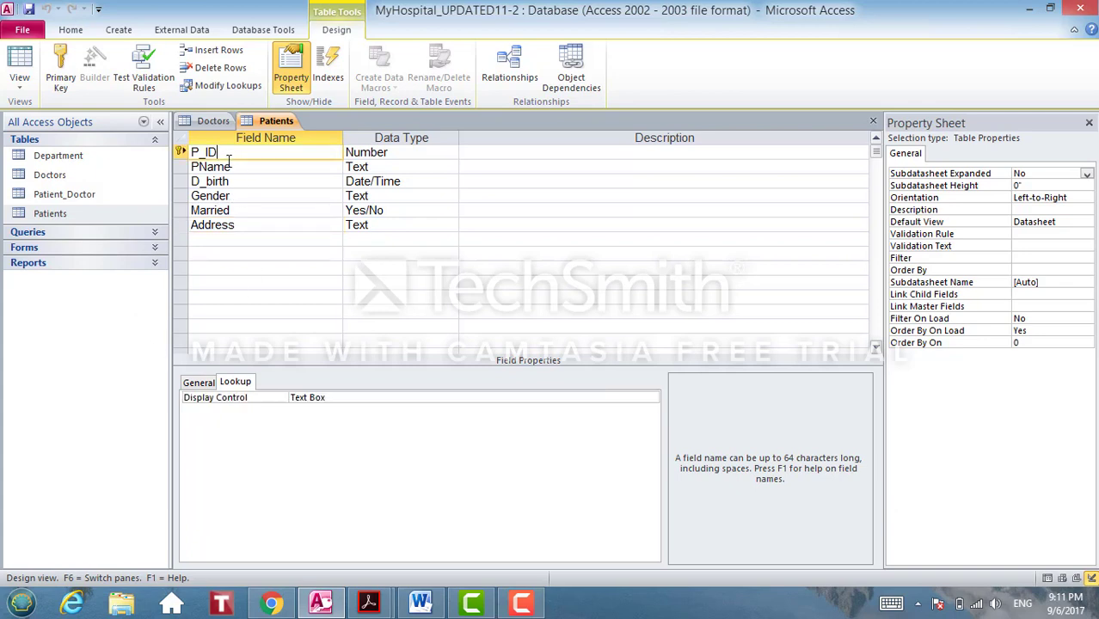
{"action": "left_click", "coordinate": [199, 383]}
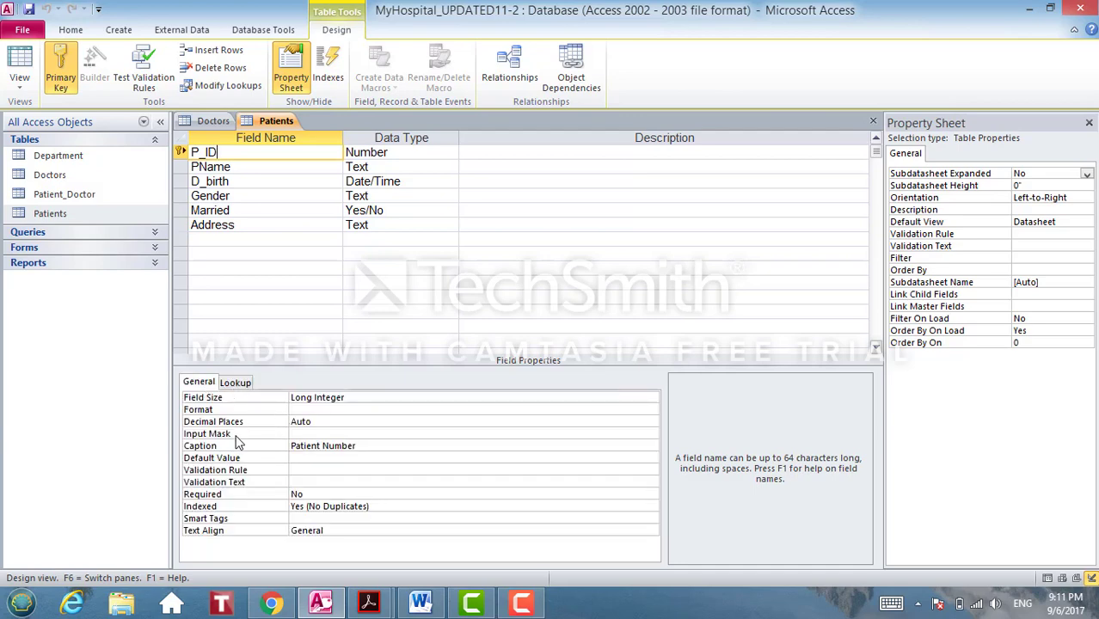
{"action": "left_click", "coordinate": [344, 433]}
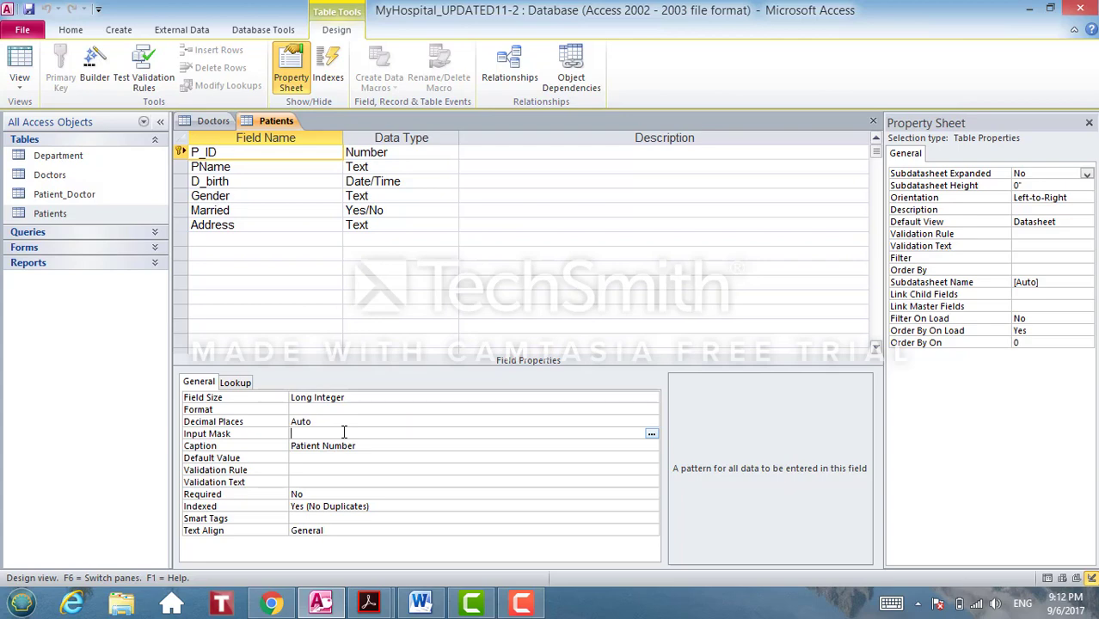
Step: Switch to Chrome and read the input mask symbols and examples in full access summaryDR2016.pdf
{"action": "left_click", "coordinate": [270, 603]}
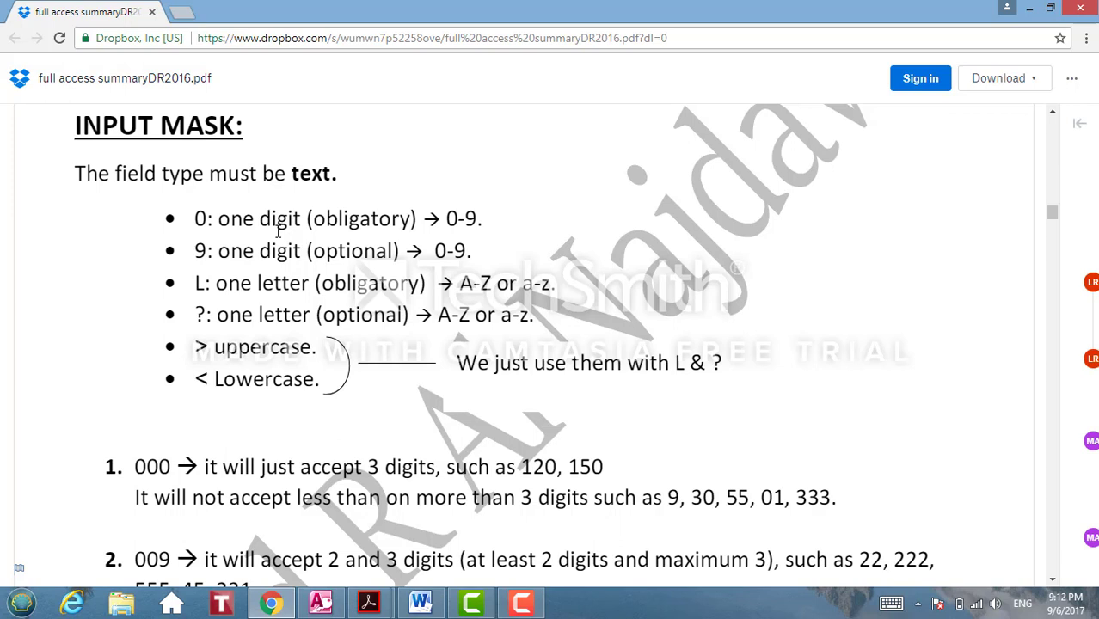
{"action": "scroll", "coordinate": [278, 232], "scroll_direction": "down", "scroll_amount": 4}
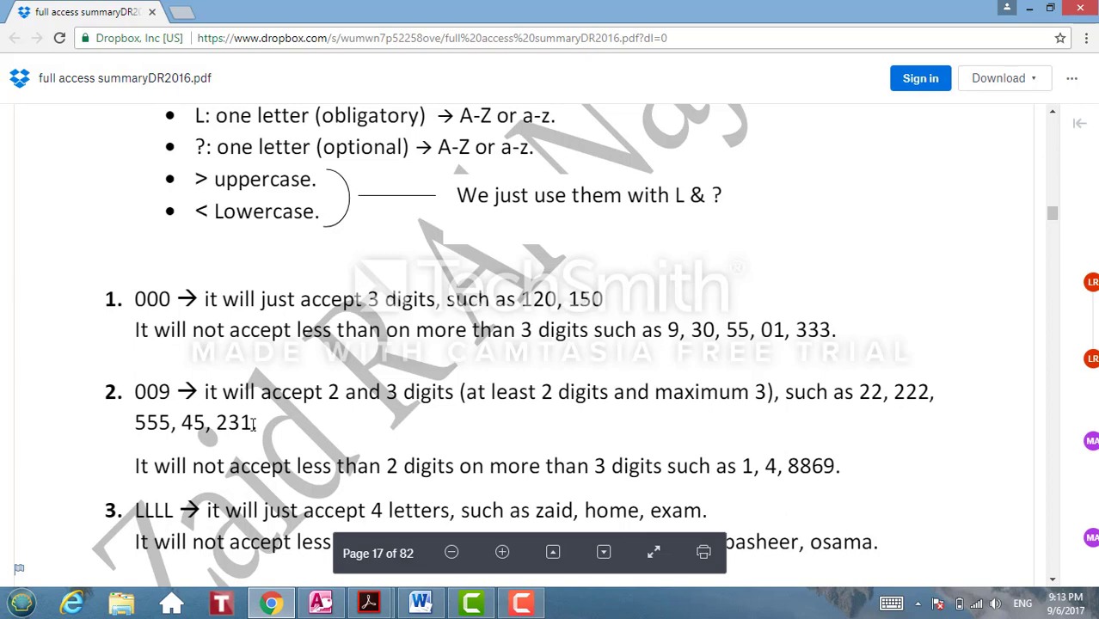
{"action": "scroll", "coordinate": [254, 424], "scroll_direction": "down", "scroll_amount": 3}
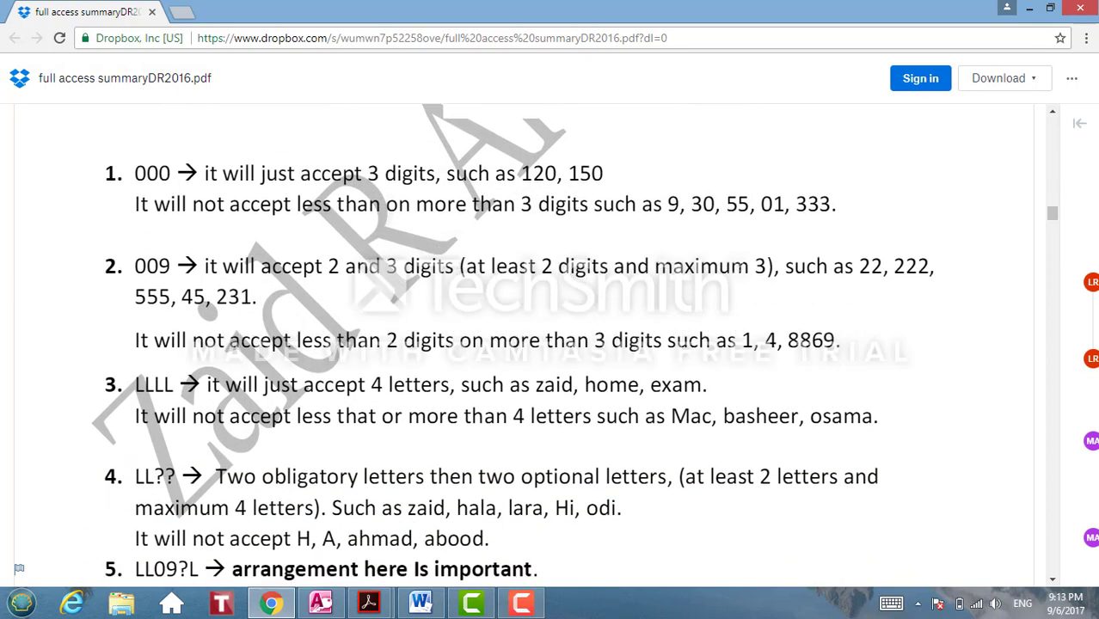
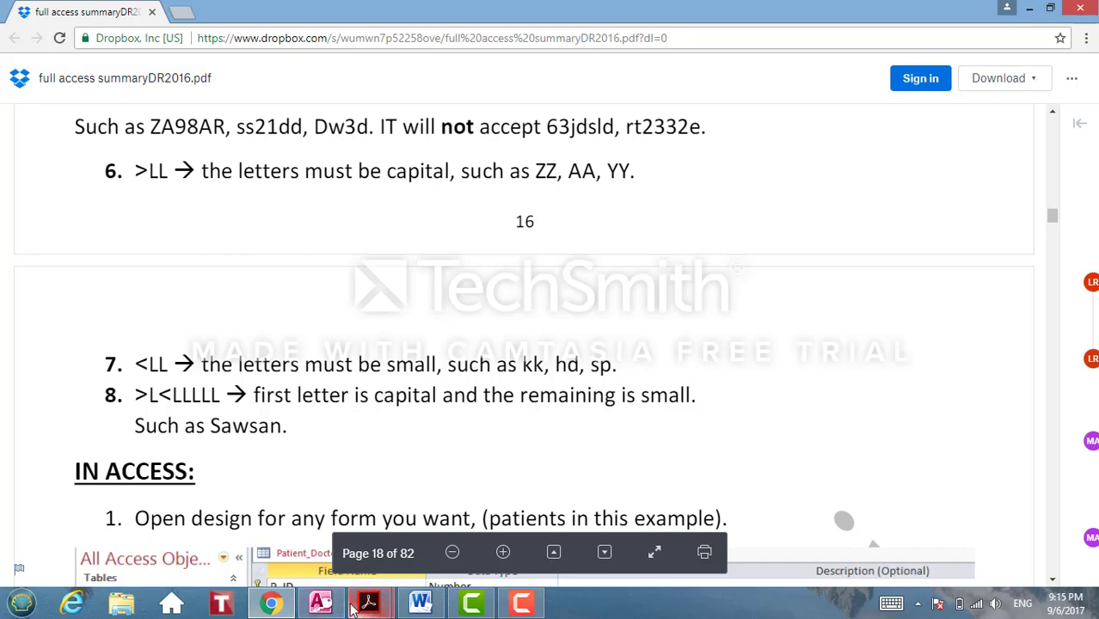
Step: Switch to Access, show the relationships between the database tables, and examine the Department table's DeptID key
{"action": "left_click", "coordinate": [319, 604]}
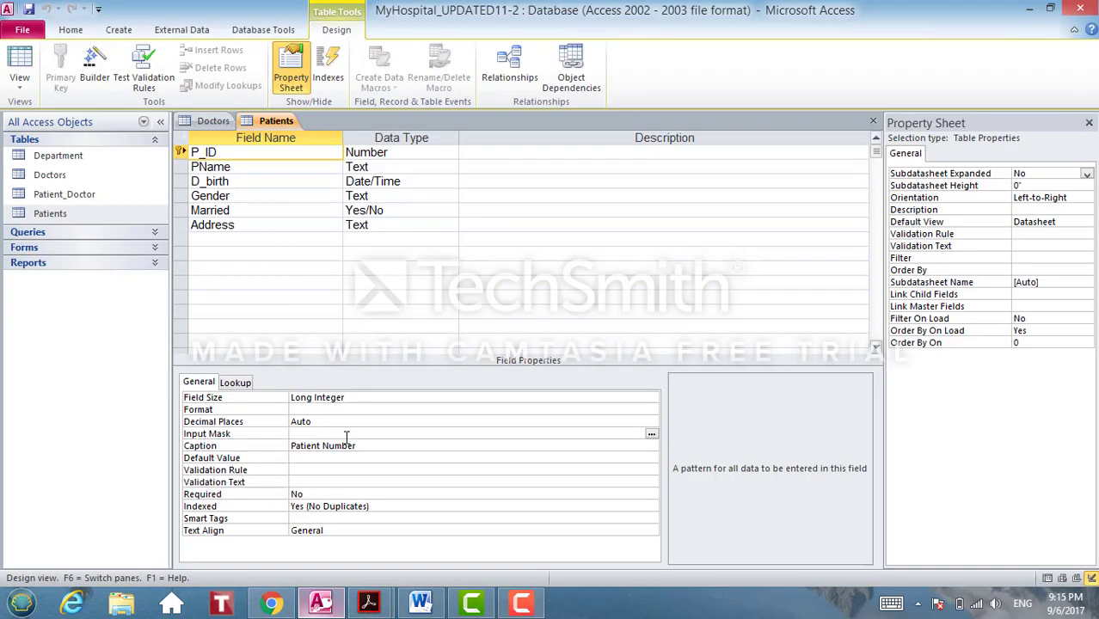
{"action": "left_click", "coordinate": [249, 35]}
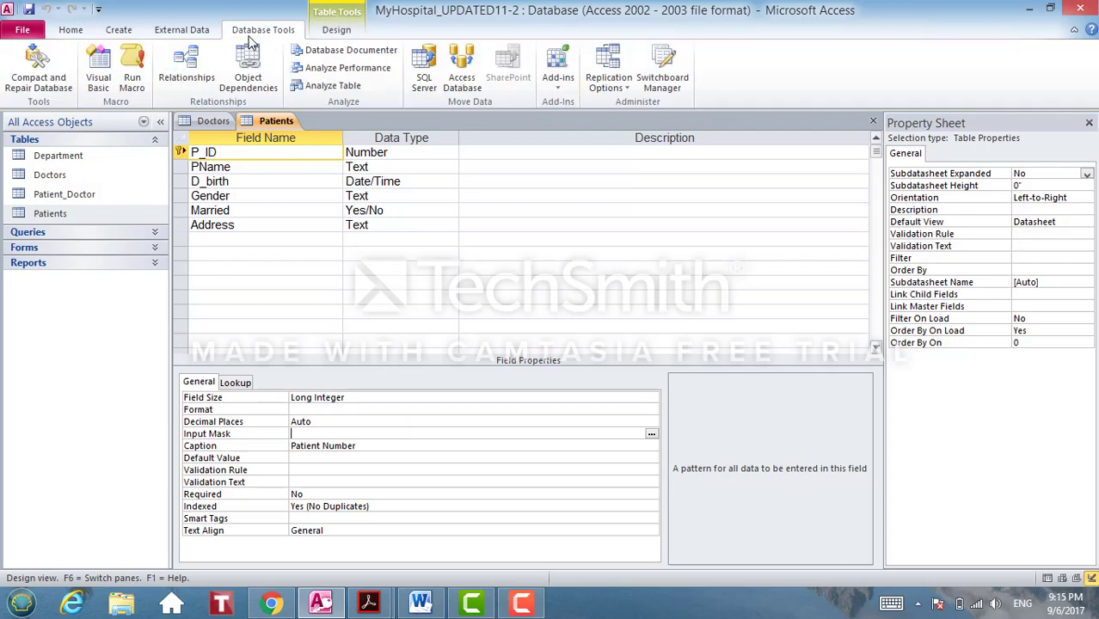
{"action": "left_click", "coordinate": [197, 71]}
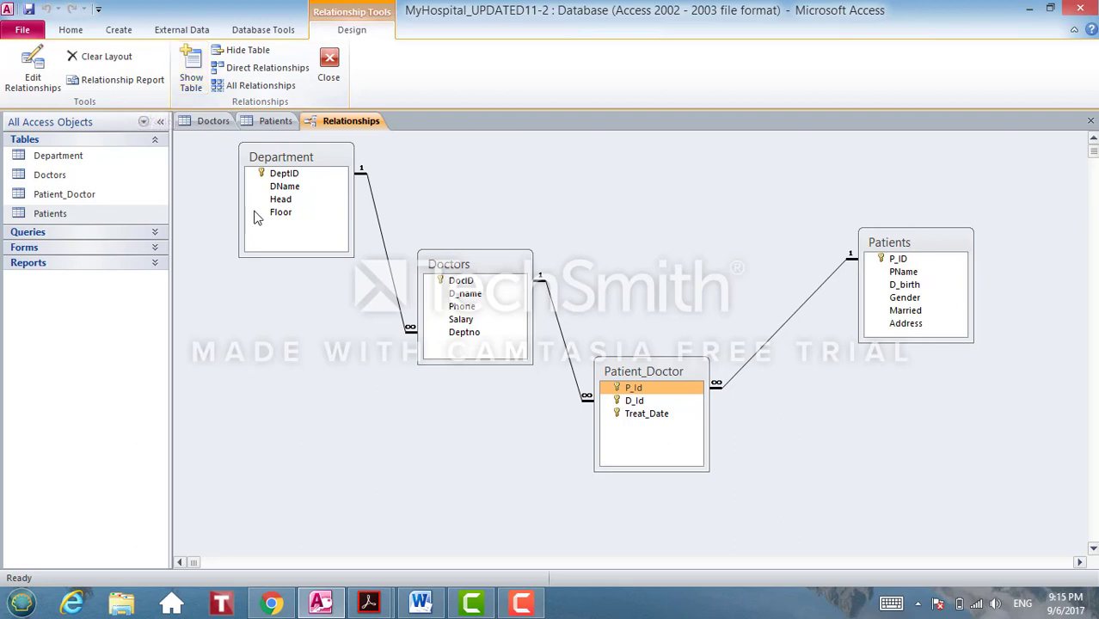
{"action": "left_click", "coordinate": [268, 177]}
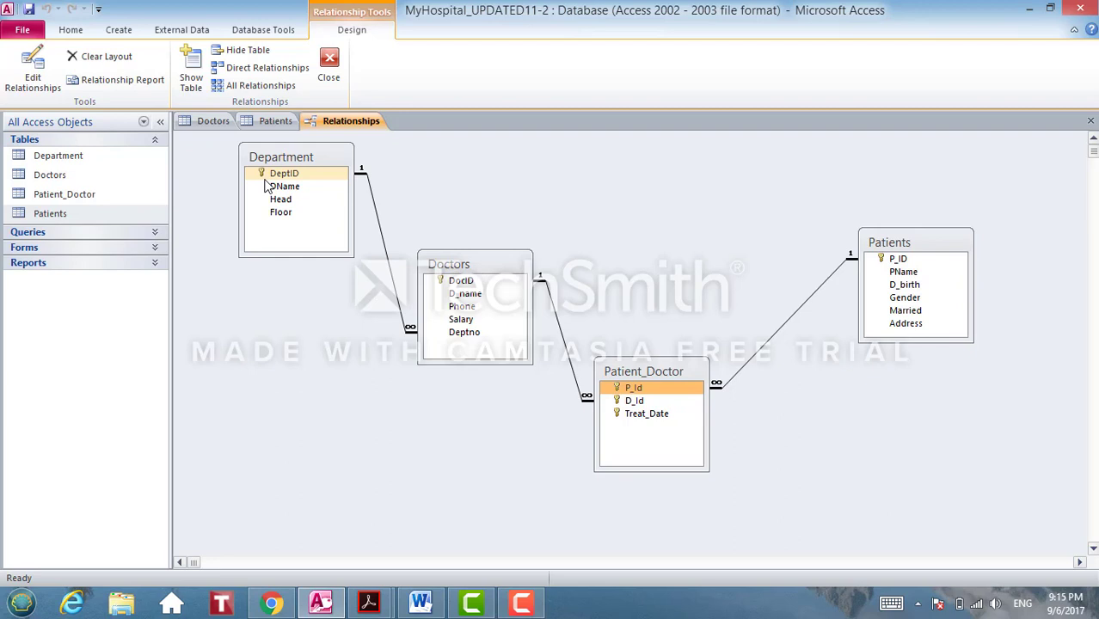
{"action": "left_click", "coordinate": [333, 426]}
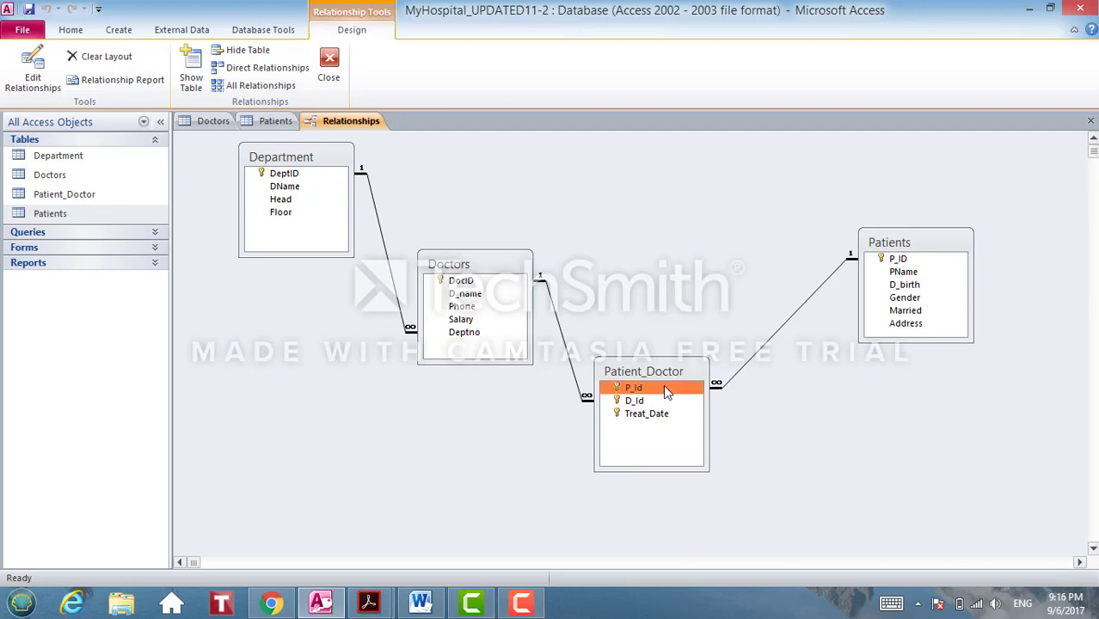
Step: Examine the P_Id, D_Id and Treat_Date key fields of the Patient_Doctor table
{"action": "left_click_drag", "start_coordinate": [664, 388], "coordinate": [634, 439]}
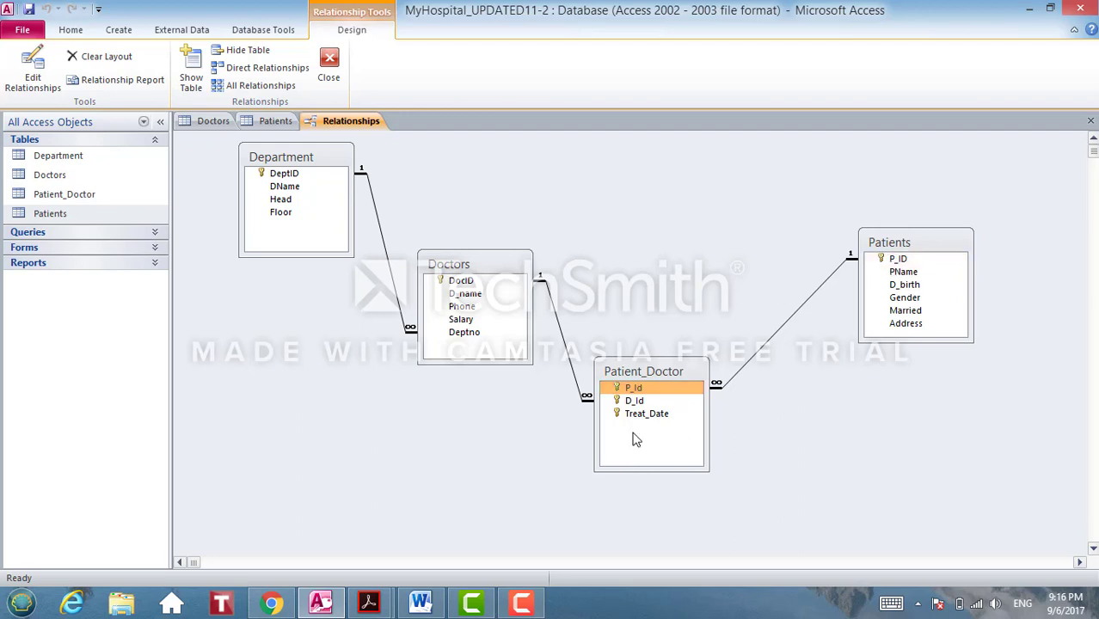
{"action": "left_click", "coordinate": [622, 403]}
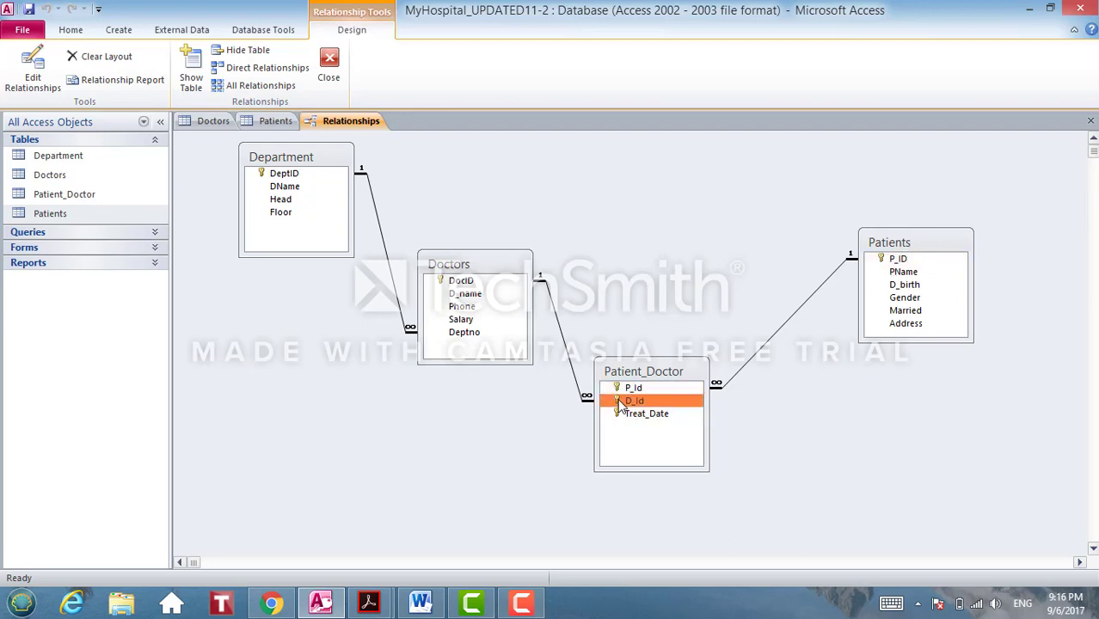
{"action": "left_click_drag", "start_coordinate": [622, 403], "coordinate": [638, 423]}
{"action": "left_click", "coordinate": [638, 416]}
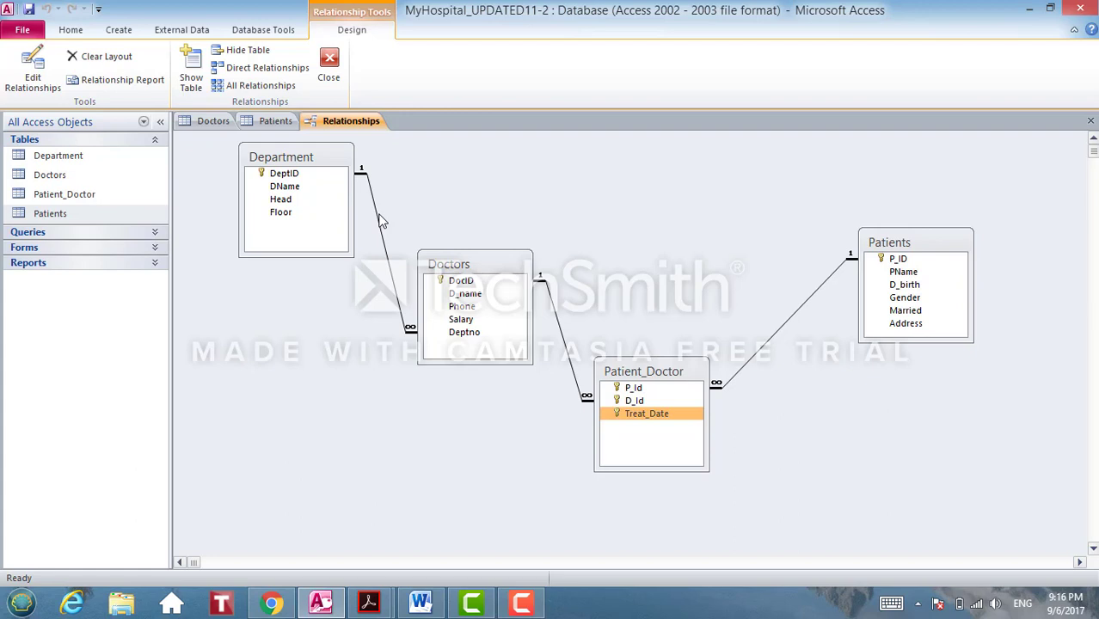
Step: Compare the DeptID and DocID key fields, and review the settings of the relationship between Department and Doctors
{"action": "left_click", "coordinate": [316, 174]}
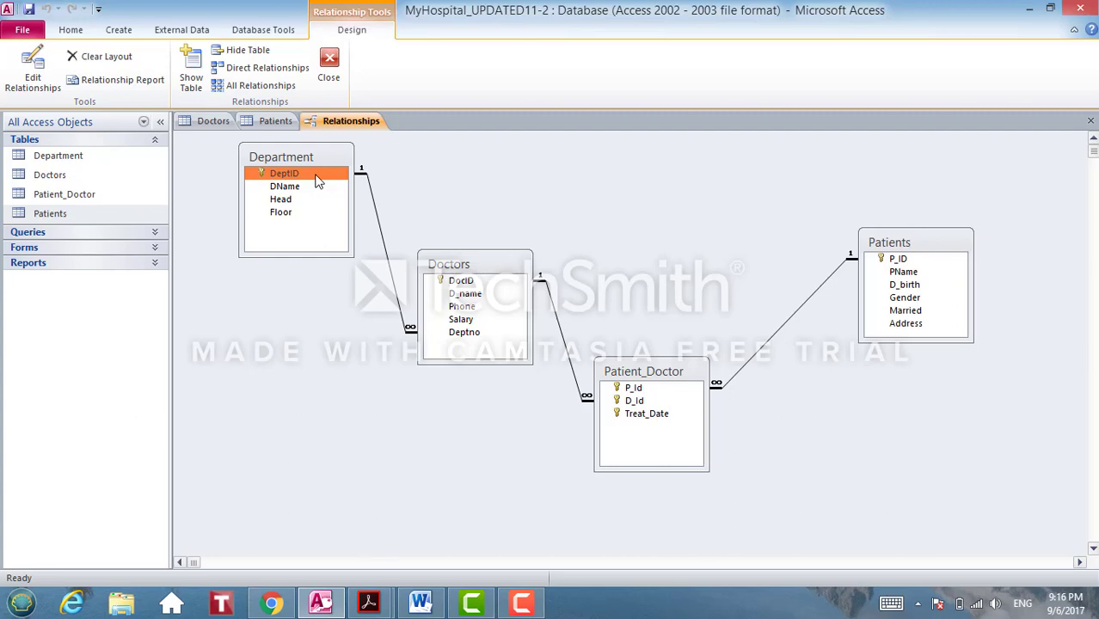
{"action": "mouse_move", "coordinate": [315, 176]}
{"action": "left_mouse_down"}
{"action": "mouse_move", "coordinate": [447, 286]}
{"action": "mouse_move", "coordinate": [323, 186]}
{"action": "left_mouse_up"}
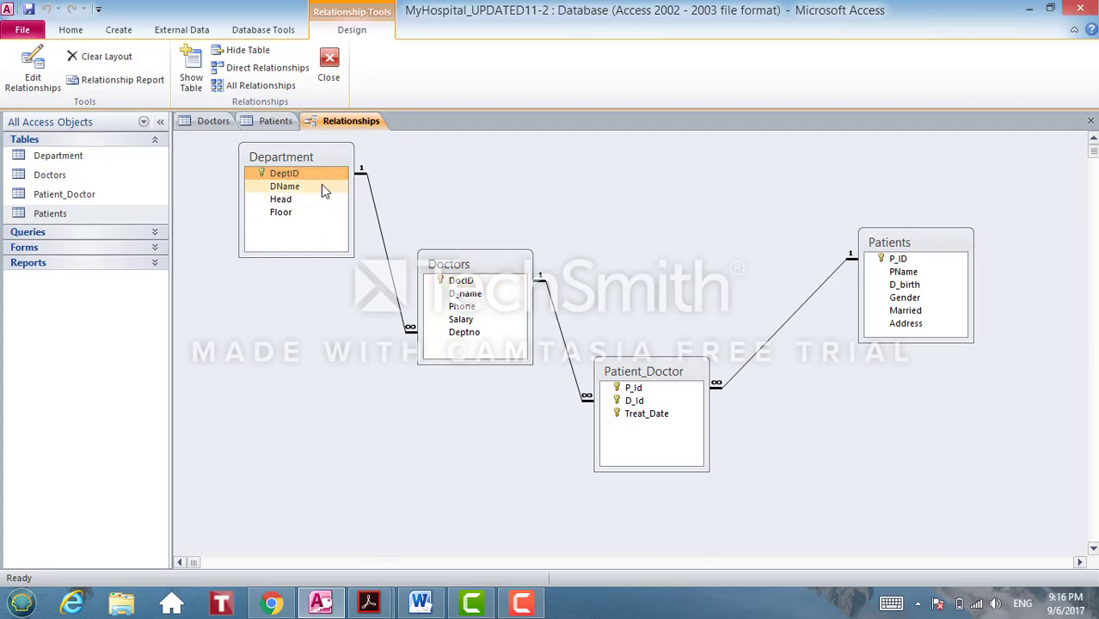
{"action": "left_click", "coordinate": [453, 284]}
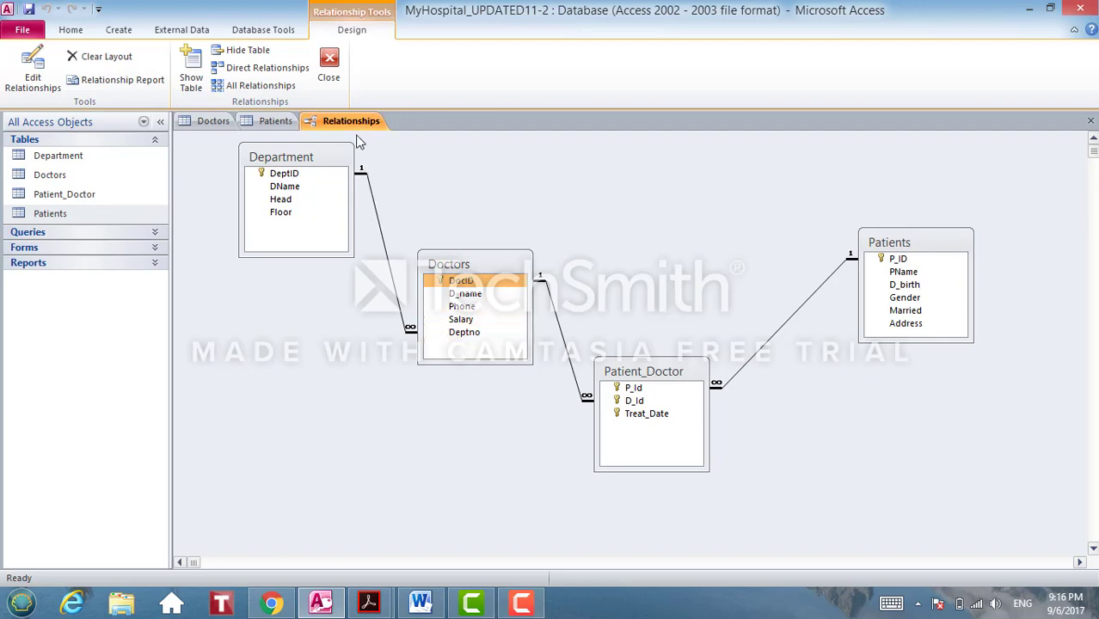
{"action": "left_click", "coordinate": [336, 177]}
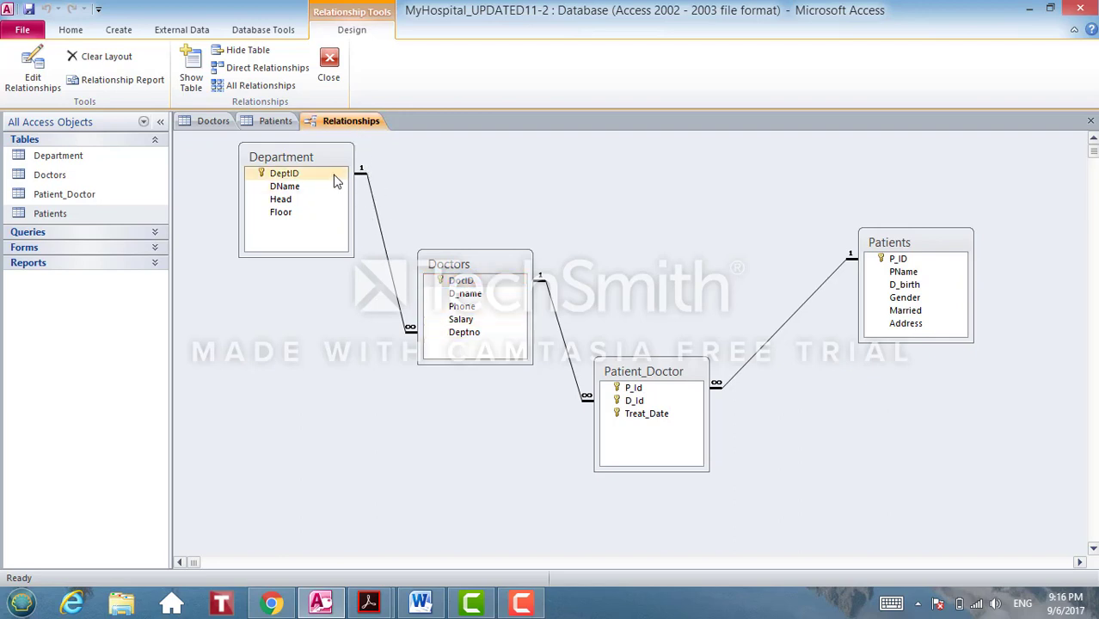
{"action": "left_click", "coordinate": [453, 282]}
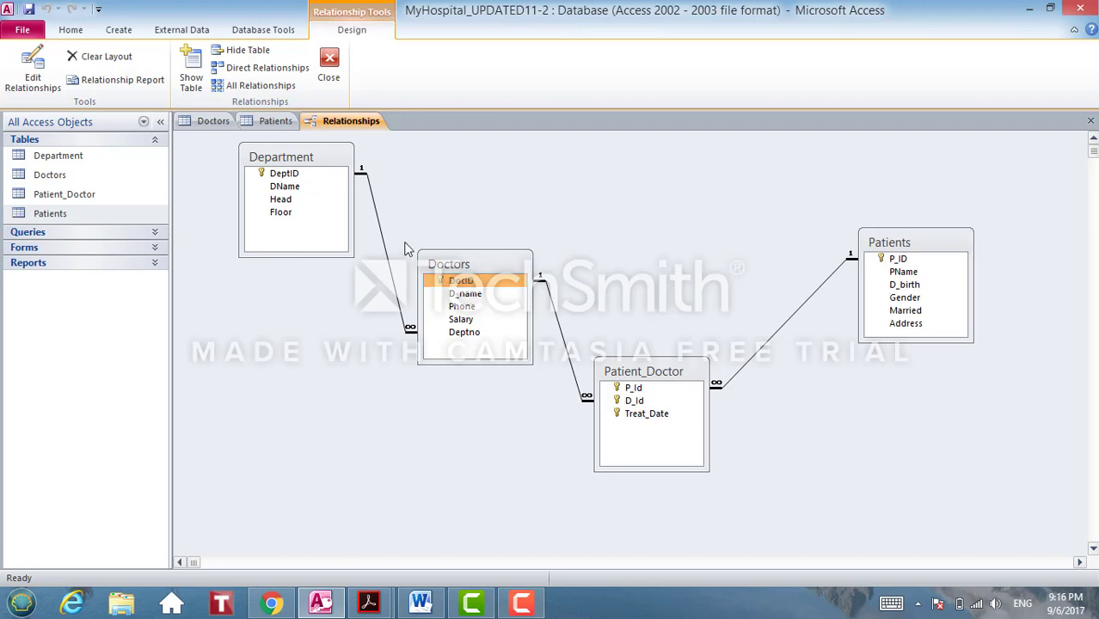
{"action": "left_click", "coordinate": [338, 173]}
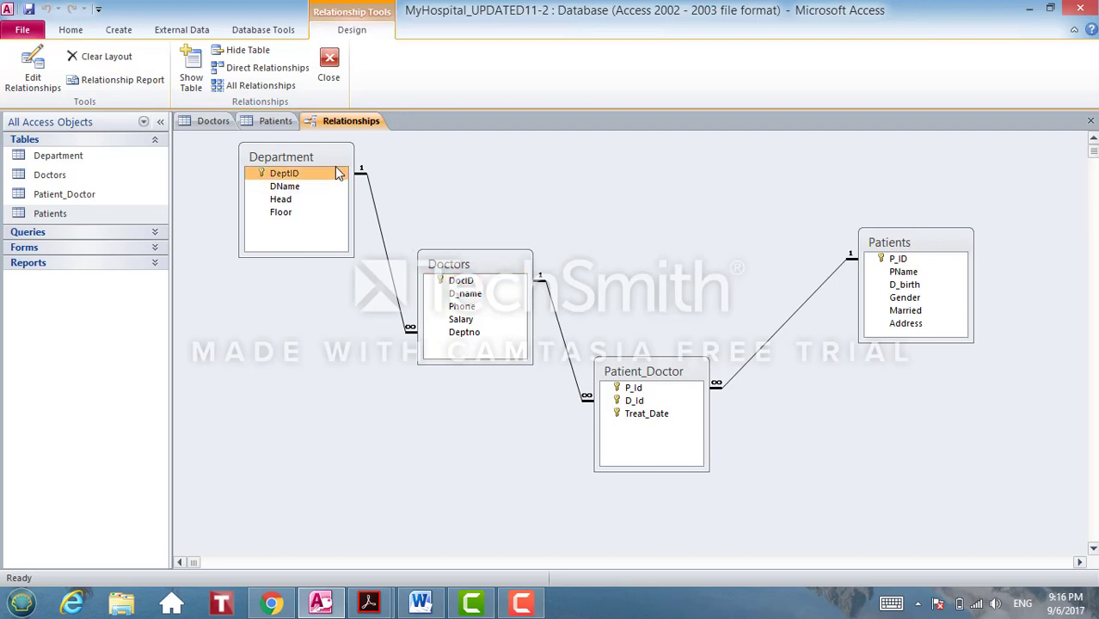
{"action": "mouse_move", "coordinate": [338, 173]}
{"action": "left_mouse_down"}
{"action": "mouse_move", "coordinate": [491, 305]}
{"action": "mouse_move", "coordinate": [480, 338]}
{"action": "mouse_move", "coordinate": [348, 164]}
{"action": "left_mouse_up"}
{"action": "double_click", "coordinate": [373, 198]}
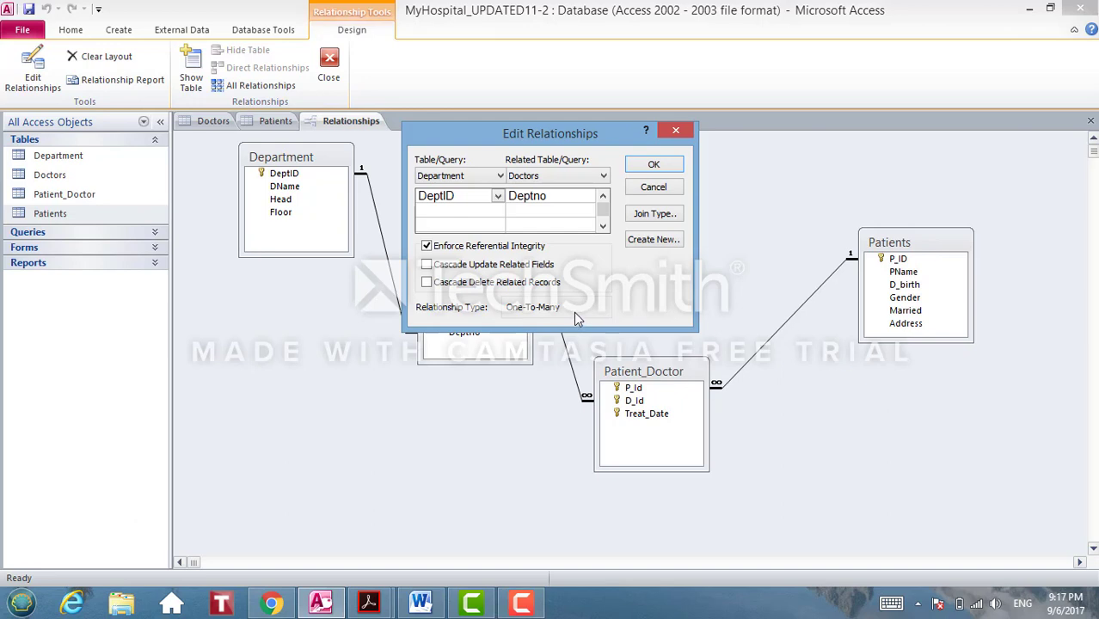
{"action": "left_click", "coordinate": [652, 165]}
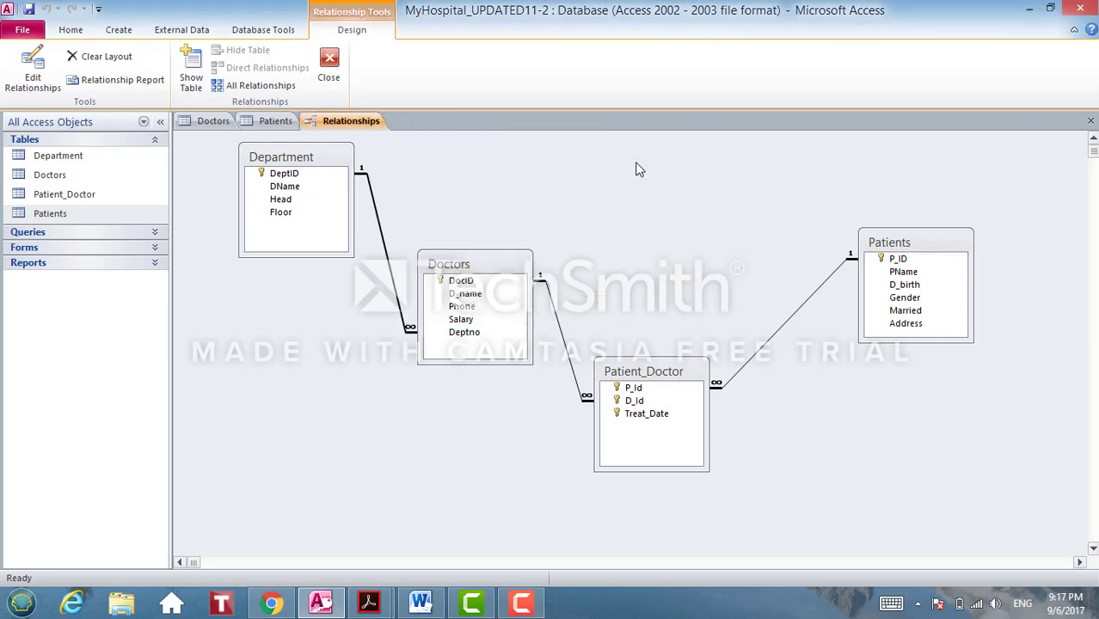
Step: Examine the Floor and Head fields in Department, Deptno in Doctors and D_birth in Patients
{"action": "left_click", "coordinate": [311, 221]}
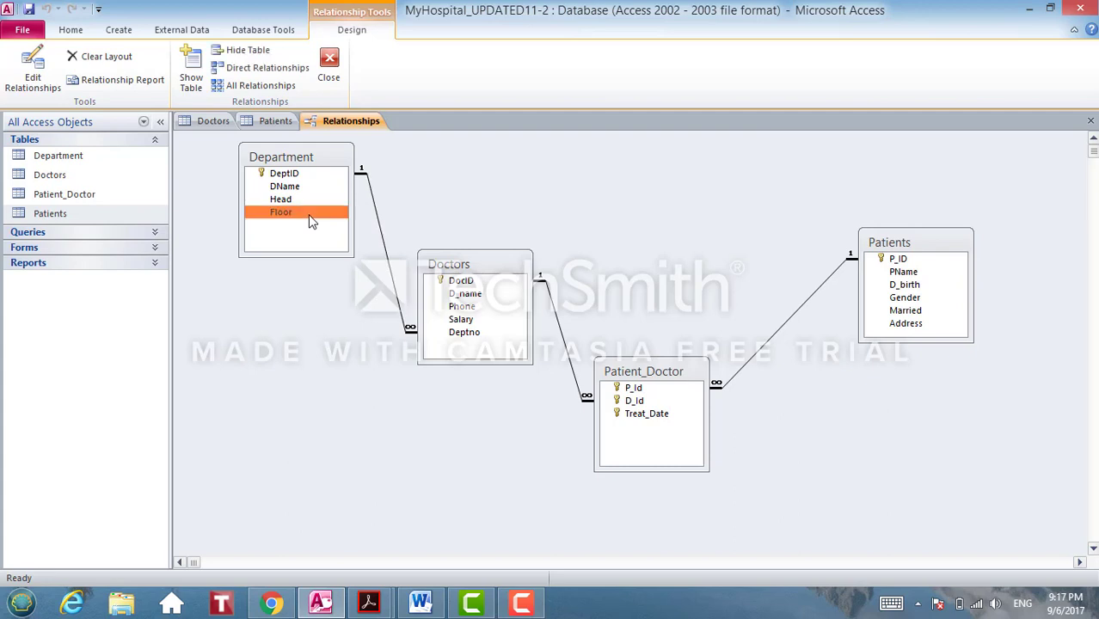
{"action": "left_click", "coordinate": [455, 337]}
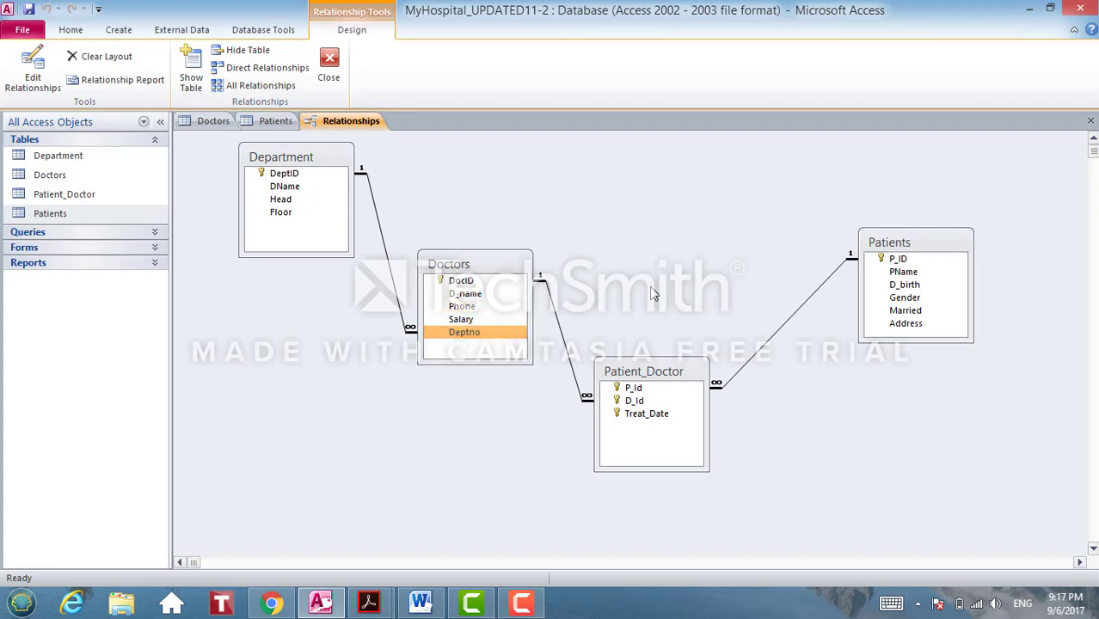
{"action": "left_click", "coordinate": [899, 284]}
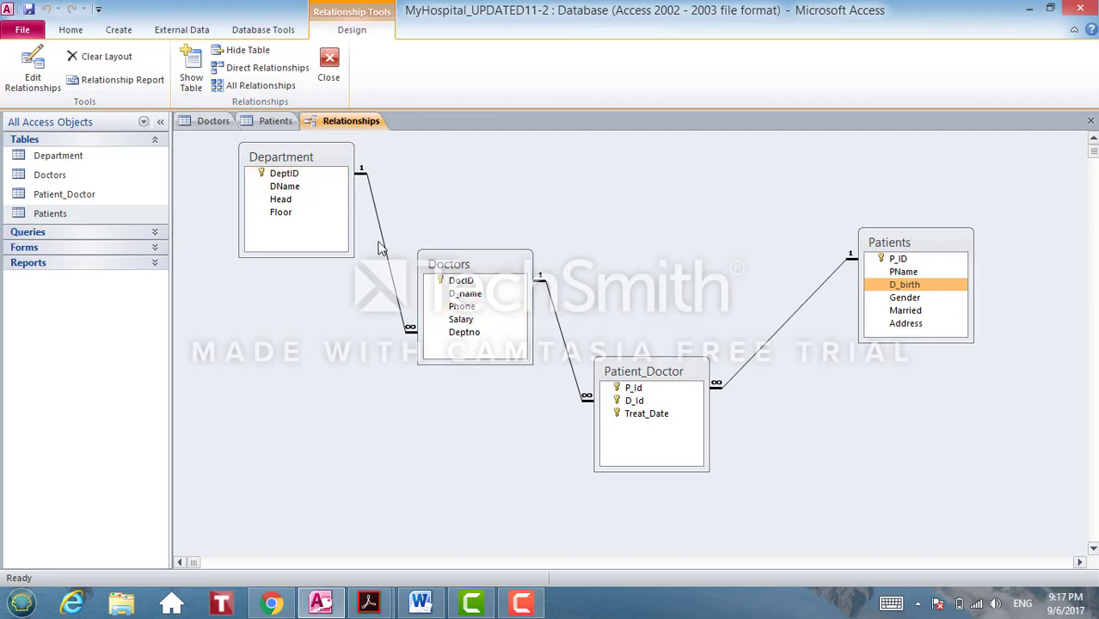
{"action": "left_click", "coordinate": [303, 200]}
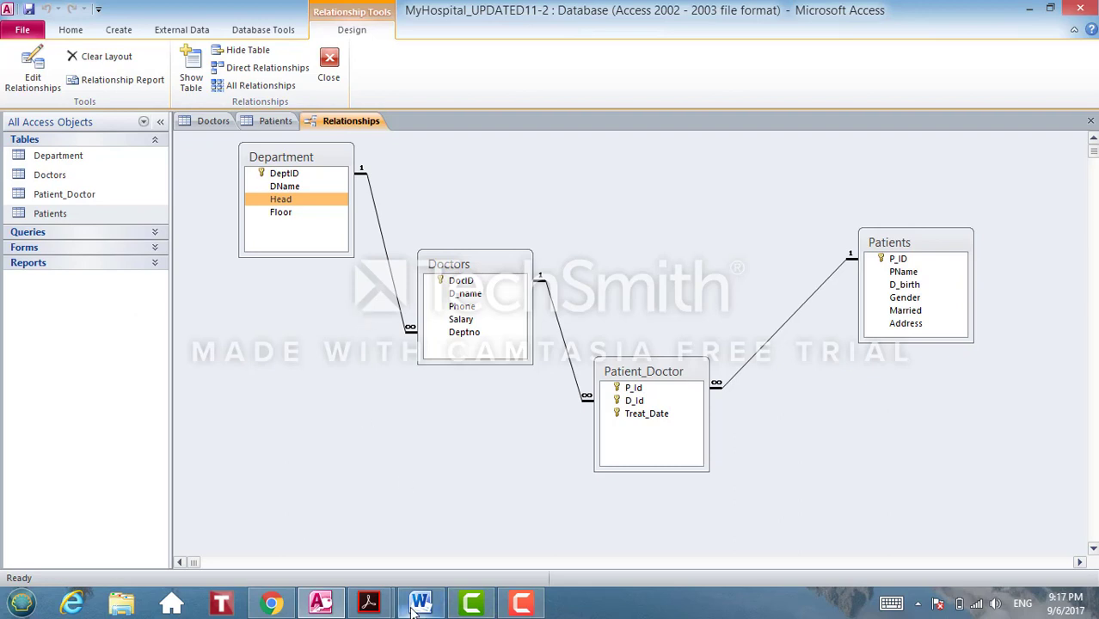
Step: Switch to Word and go through the topic outline from Properties to Query
{"action": "left_click", "coordinate": [413, 525]}
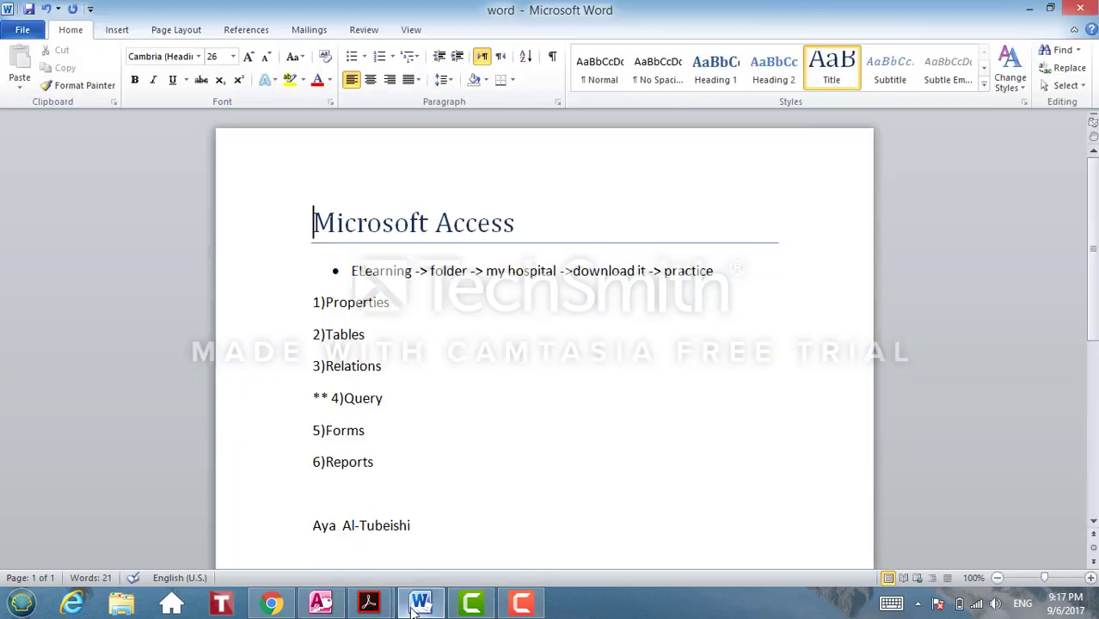
{"action": "left_click", "coordinate": [368, 301]}
{"action": "left_click", "coordinate": [352, 334]}
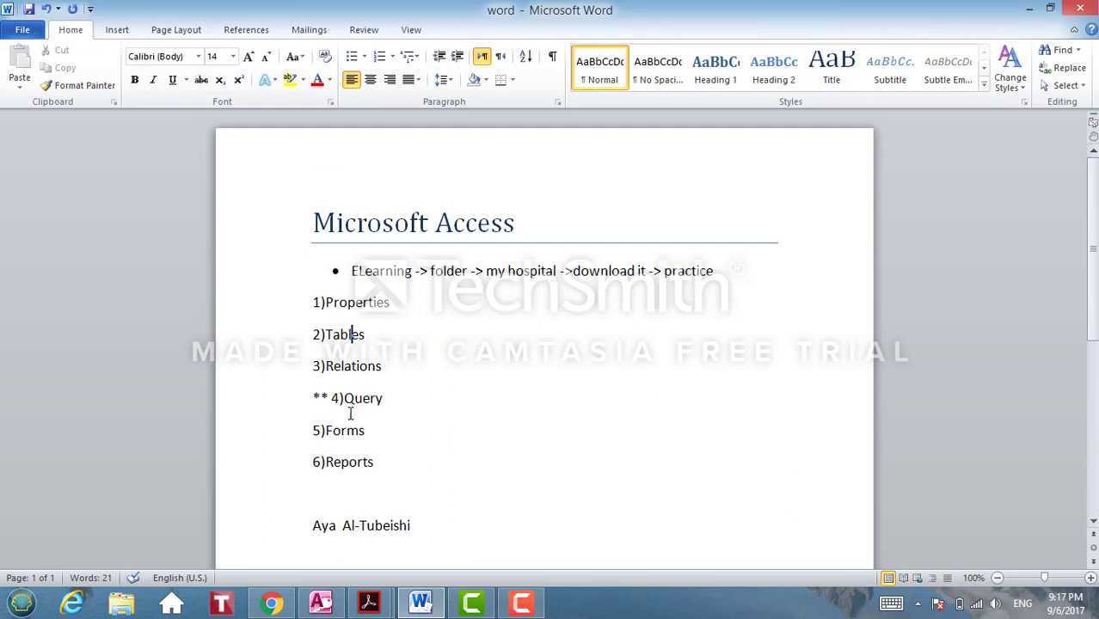
{"action": "left_click", "coordinate": [334, 365]}
{"action": "left_click", "coordinate": [344, 398]}
Step: Switch to MS-Access-Query11.pdf in Acrobat Reader and read the Field, Table, Sort, Show and Criteria row definitions
{"action": "left_click", "coordinate": [368, 603]}
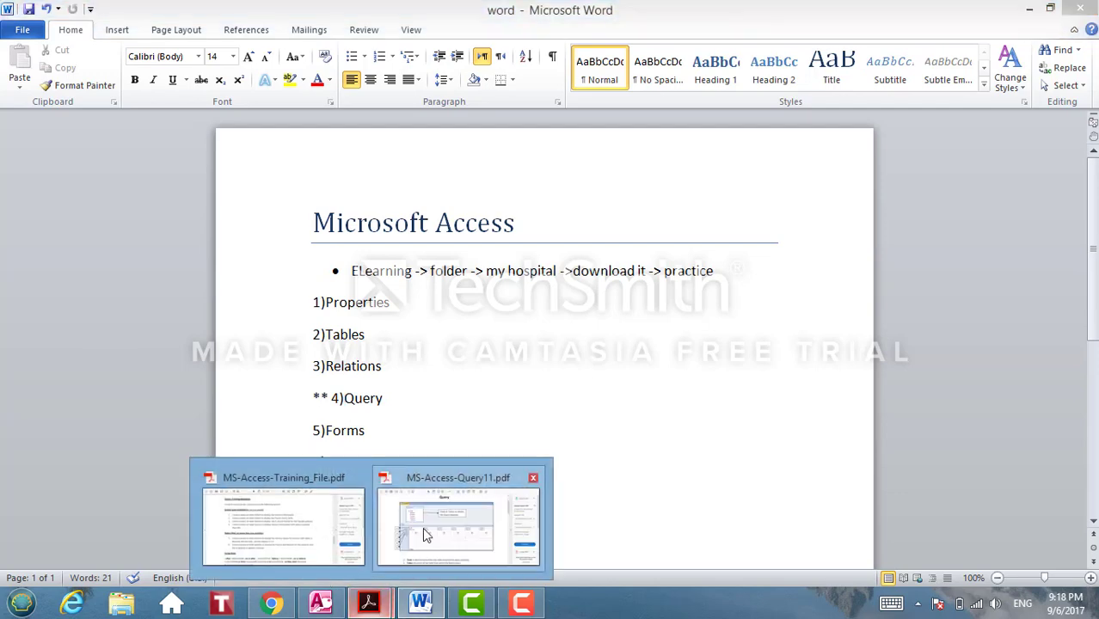
{"action": "left_click", "coordinate": [422, 527]}
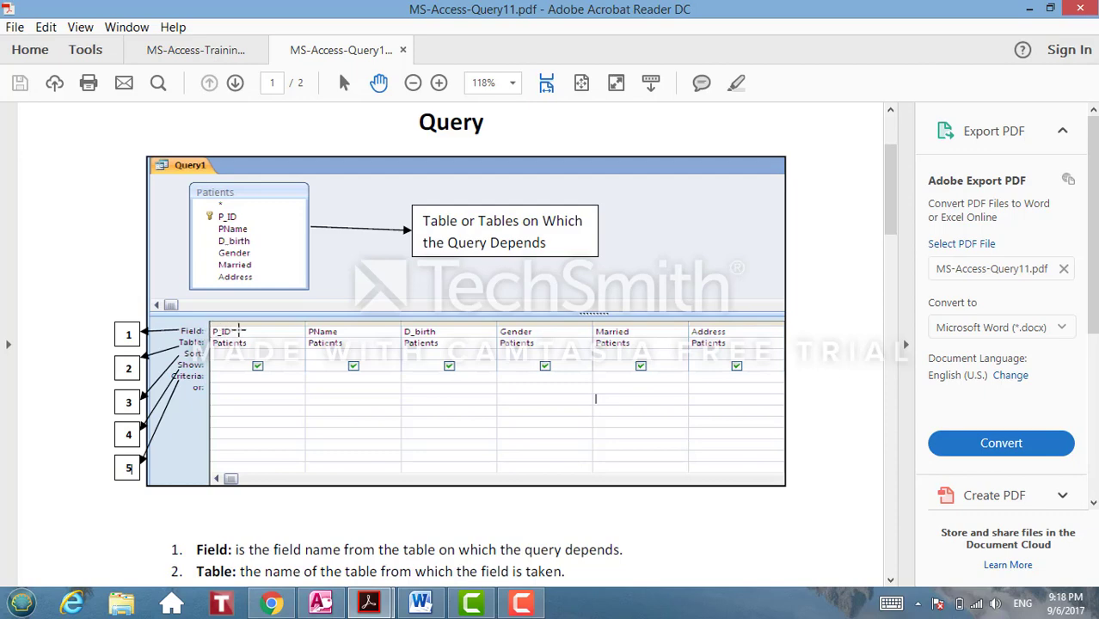
{"action": "double_click", "coordinate": [176, 550]}
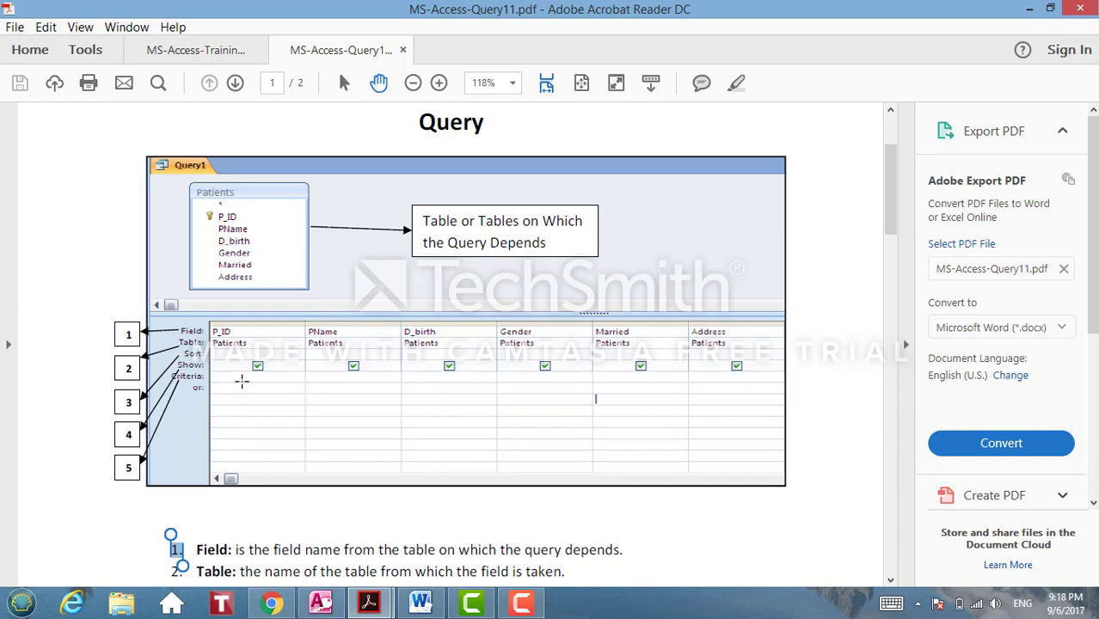
{"action": "scroll", "coordinate": [242, 382], "scroll_direction": "down", "scroll_amount": 6}
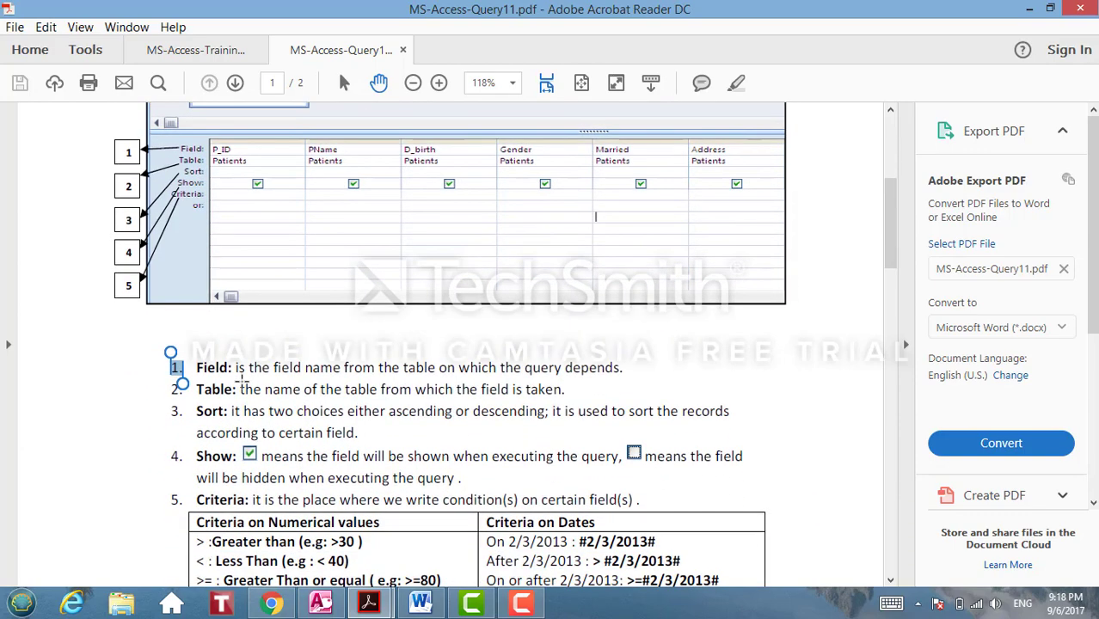
{"action": "left_click", "coordinate": [242, 384]}
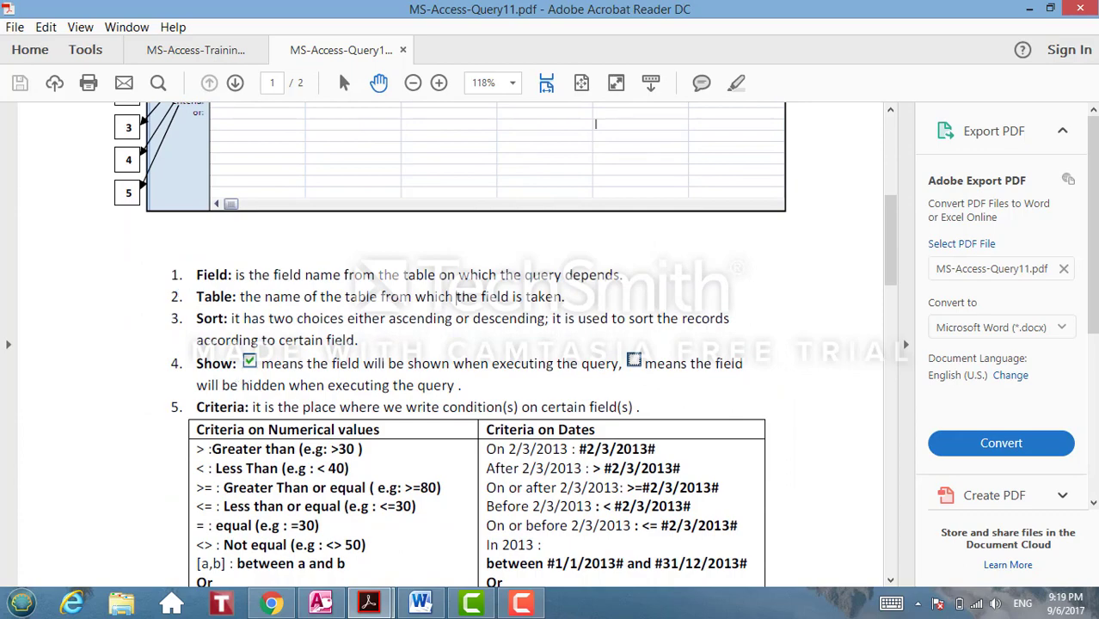
{"action": "scroll", "coordinate": [504, 344], "scroll_direction": "down", "scroll_amount": 1}
{"action": "scroll", "coordinate": [504, 344], "scroll_direction": "down", "scroll_amount": 6}
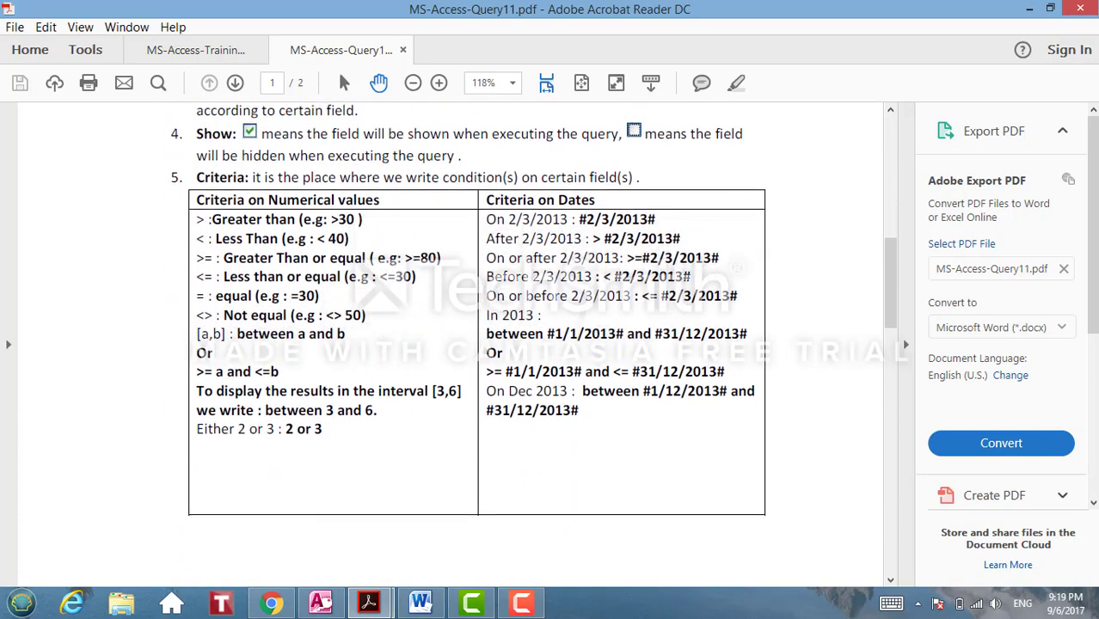
Step: Read the query criteria syntax for numerical values and dates in the criteria table
{"action": "scroll", "coordinate": [504, 344], "scroll_direction": "down", "scroll_amount": 1}
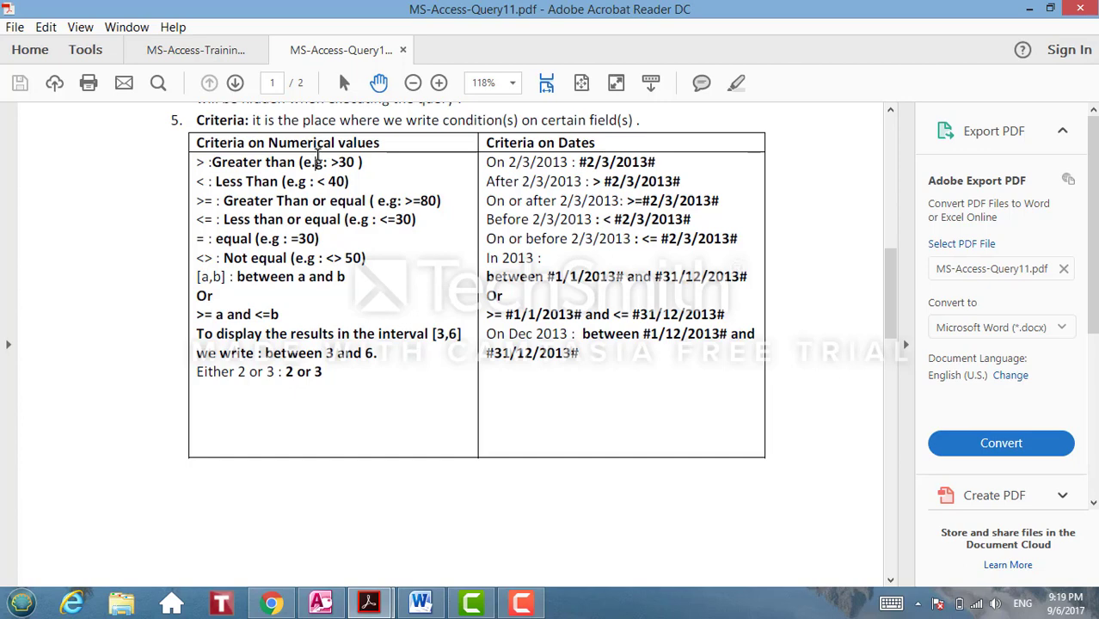
{"action": "left_click", "coordinate": [519, 181]}
{"action": "left_click", "coordinate": [585, 244]}
{"action": "left_click", "coordinate": [522, 247]}
{"action": "scroll", "coordinate": [542, 360], "scroll_direction": "up", "scroll_amount": 5}
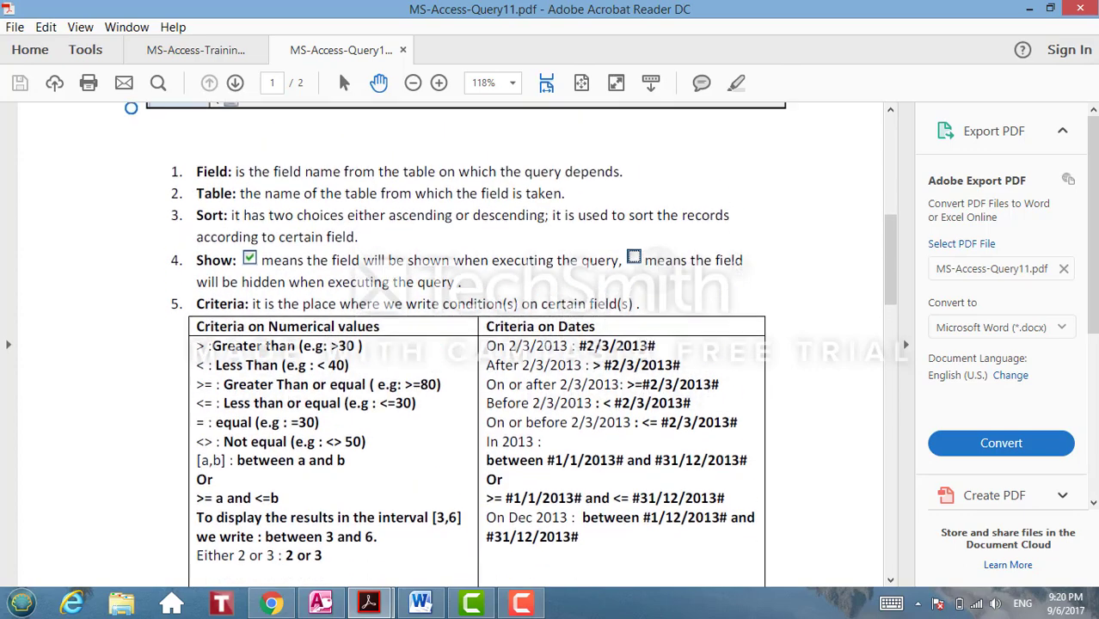
{"action": "scroll", "coordinate": [510, 344], "scroll_direction": "up", "scroll_amount": 5}
Step: Read the query criteria for text and Yes/No fields on page 2, down to the numerical value examples
{"action": "scroll", "coordinate": [511, 344], "scroll_direction": "down", "scroll_amount": 8}
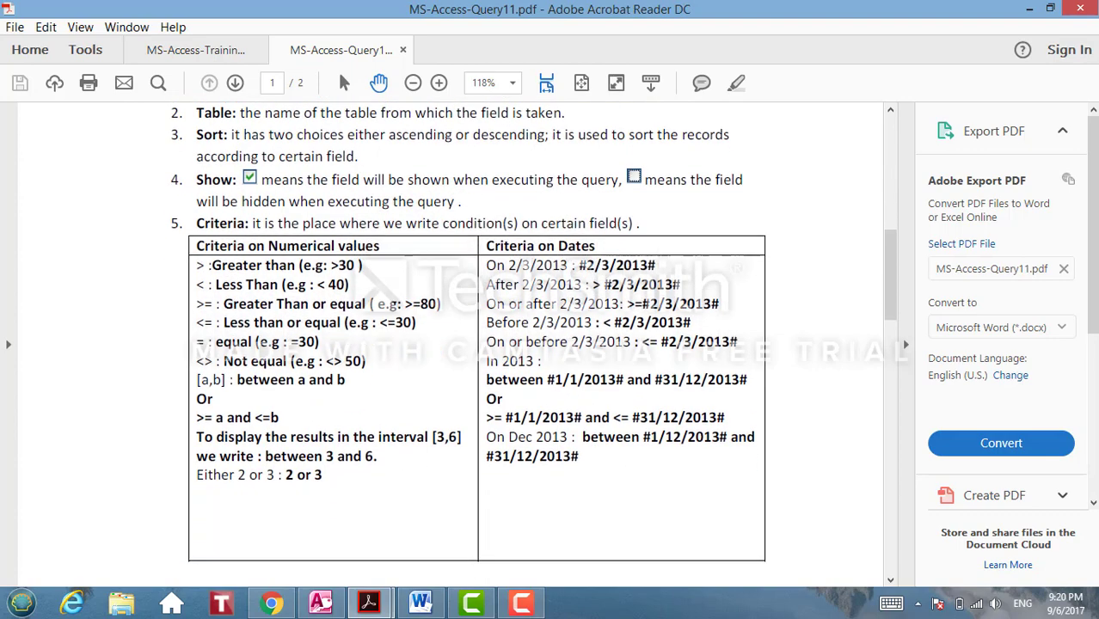
{"action": "scroll", "coordinate": [476, 335], "scroll_direction": "down", "scroll_amount": 4}
{"action": "scroll", "coordinate": [450, 344], "scroll_direction": "down", "scroll_amount": 10}
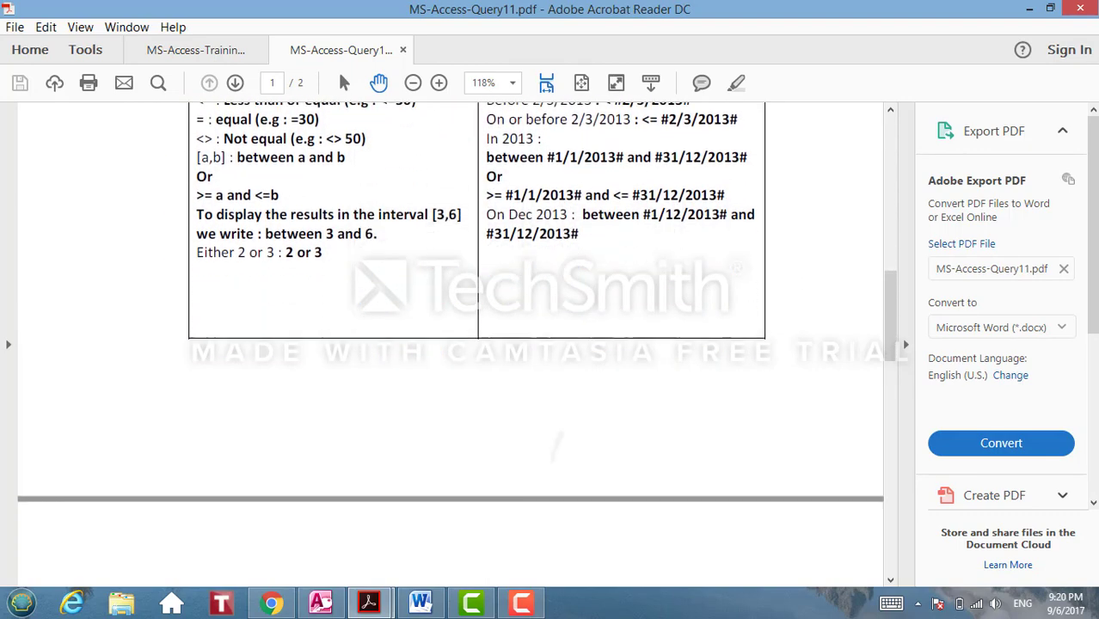
{"action": "scroll", "coordinate": [477, 344], "scroll_direction": "down", "scroll_amount": 4}
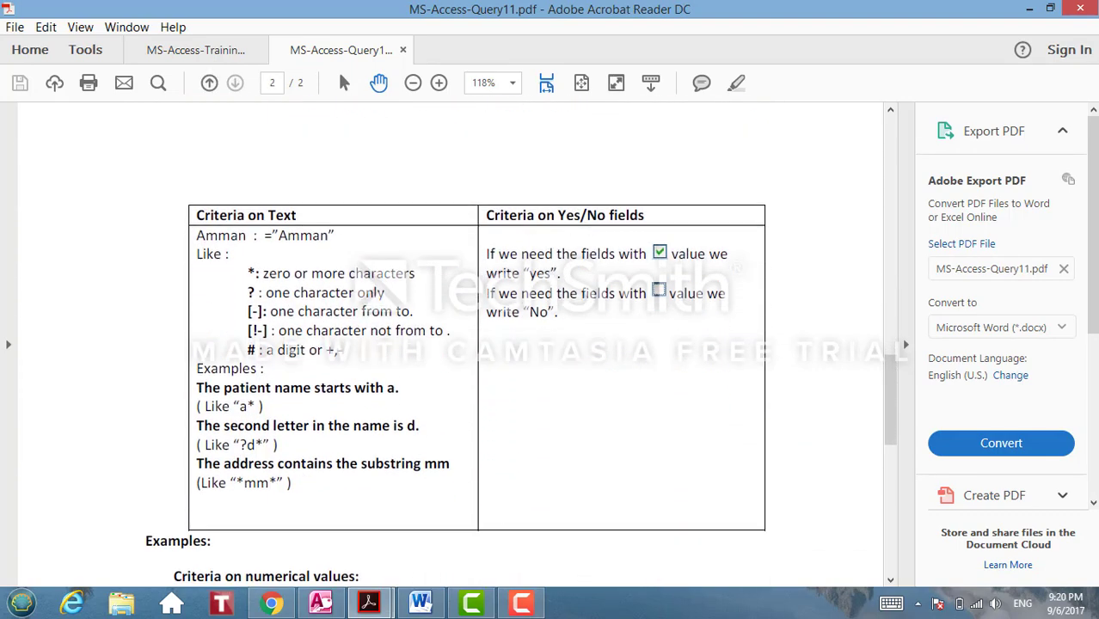
{"action": "scroll", "coordinate": [450, 344], "scroll_direction": "up", "scroll_amount": 10}
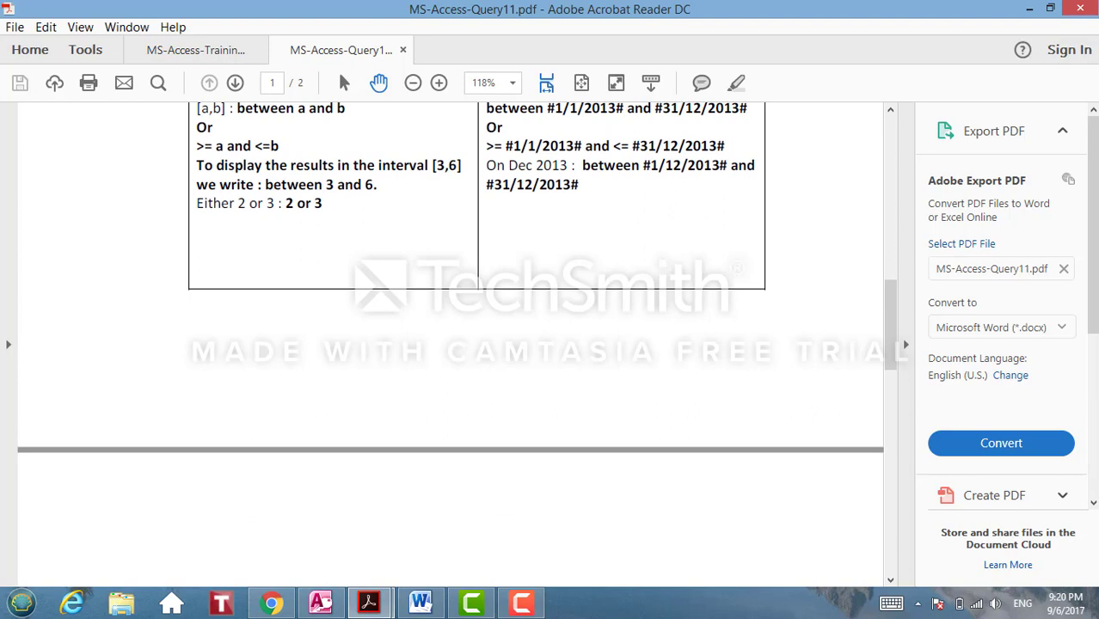
{"action": "scroll", "coordinate": [450, 344], "scroll_direction": "down", "scroll_amount": 8}
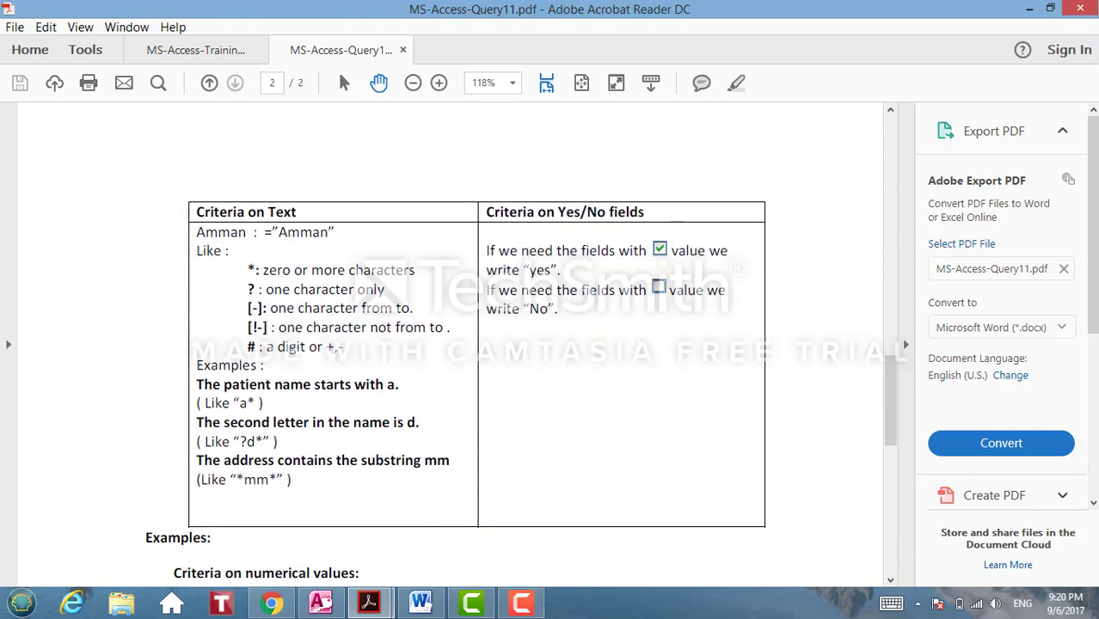
{"action": "scroll", "coordinate": [522, 371], "scroll_direction": "down", "scroll_amount": 2}
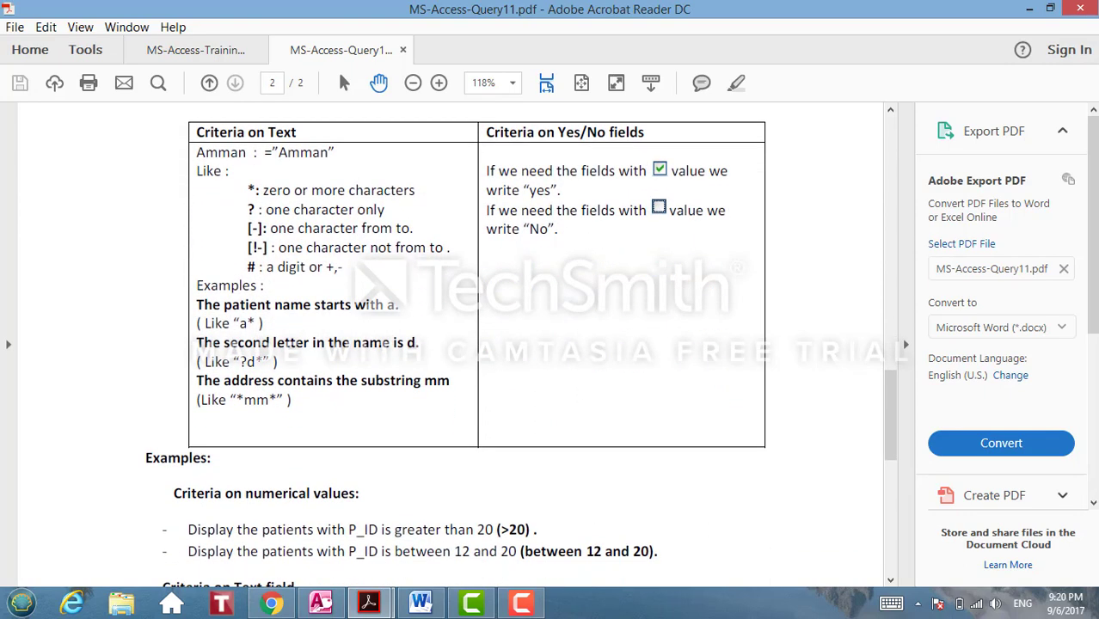